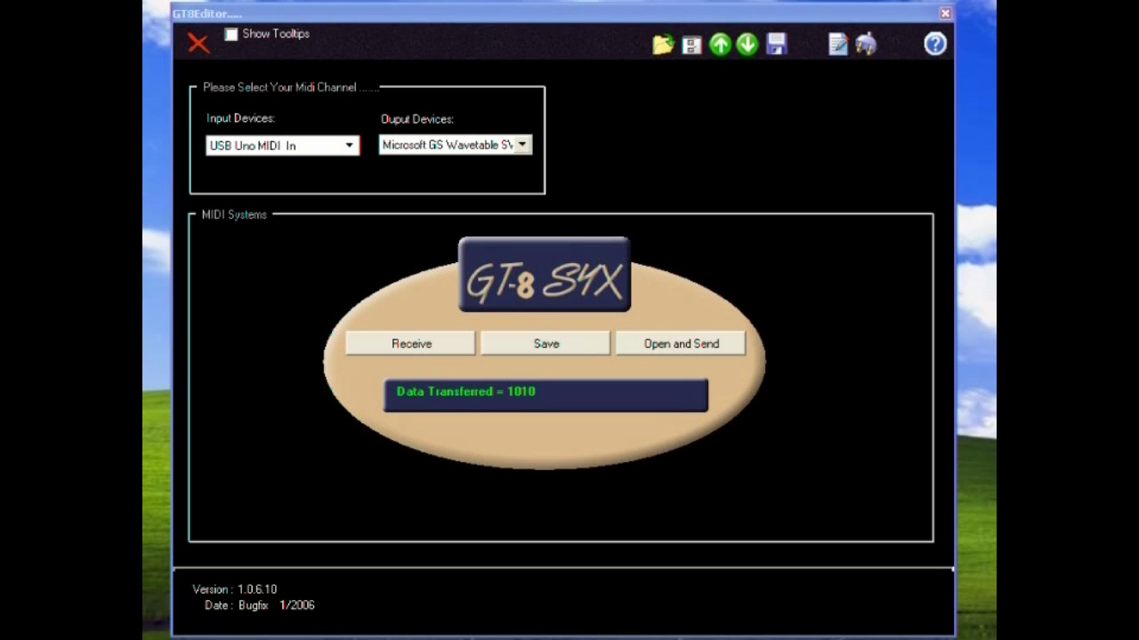
# - Keep USB Uno MIDI In as the MIDI input and set the output to USB Uno MIDI Out
pyautogui.click(352, 155)
pyautogui.click(313, 148)
pyautogui.click(313, 163)
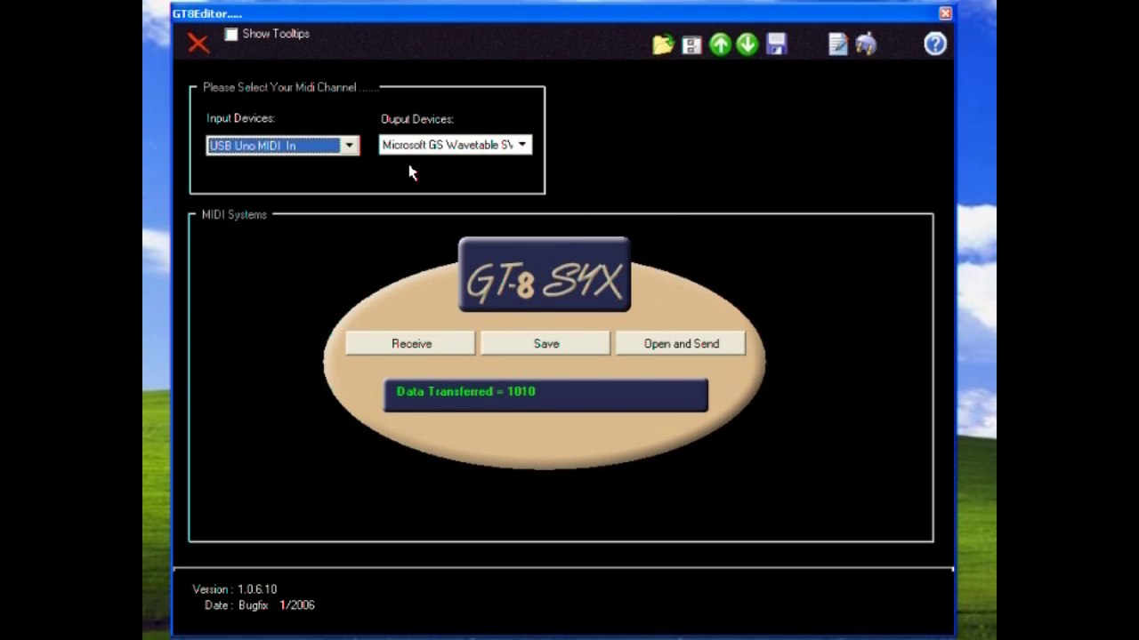
pyautogui.click(509, 148)
pyautogui.click(496, 178)
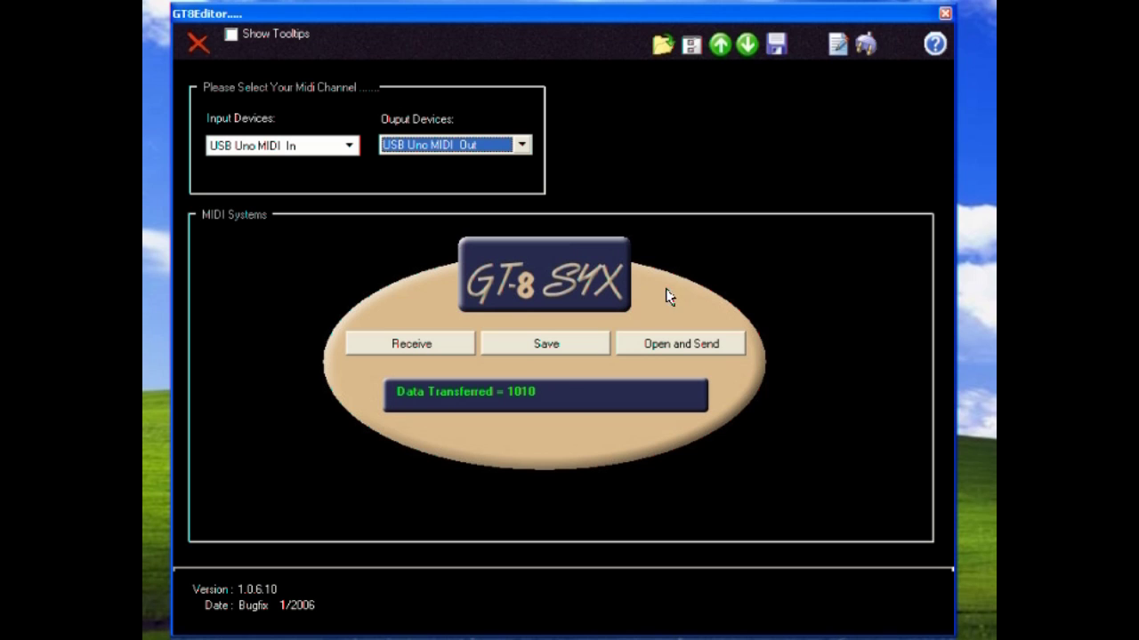
# - Open the GT-8 patch editor and set the patch address to 31-1
pyautogui.click(837, 46)
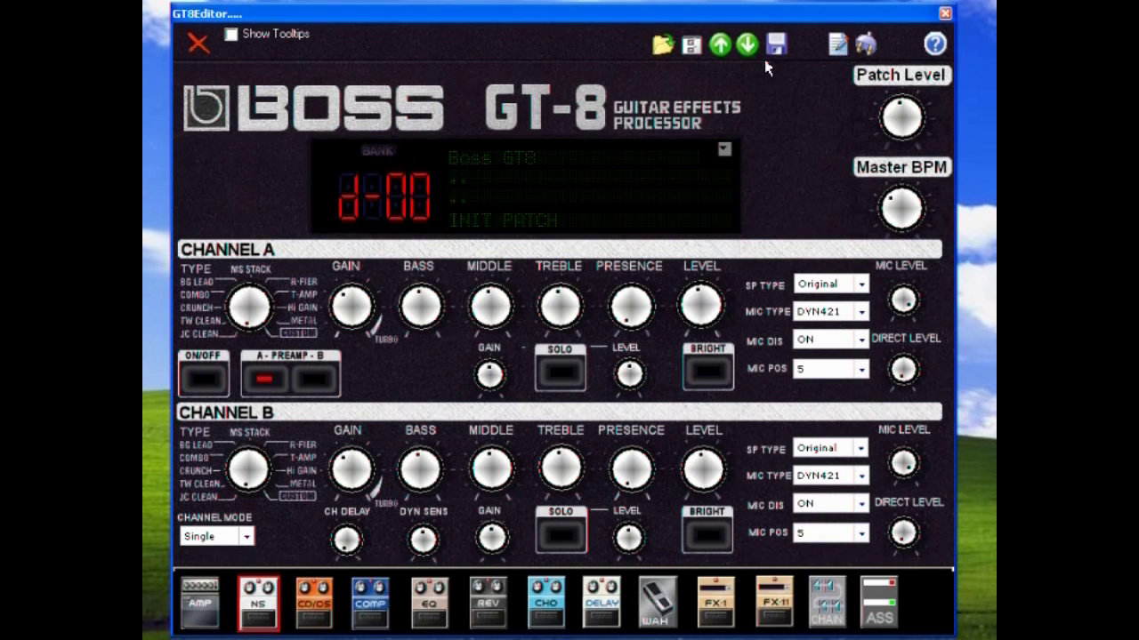
pyautogui.click(720, 46)
pyautogui.click(414, 211)
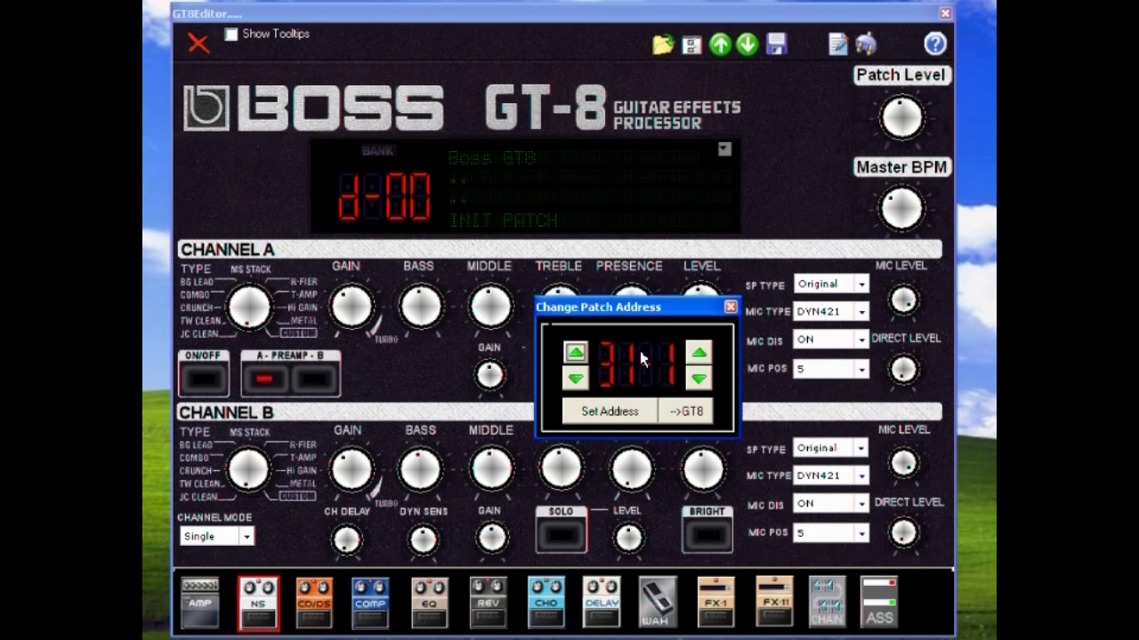
pyautogui.click(575, 378)
pyautogui.click(575, 352)
pyautogui.click(610, 412)
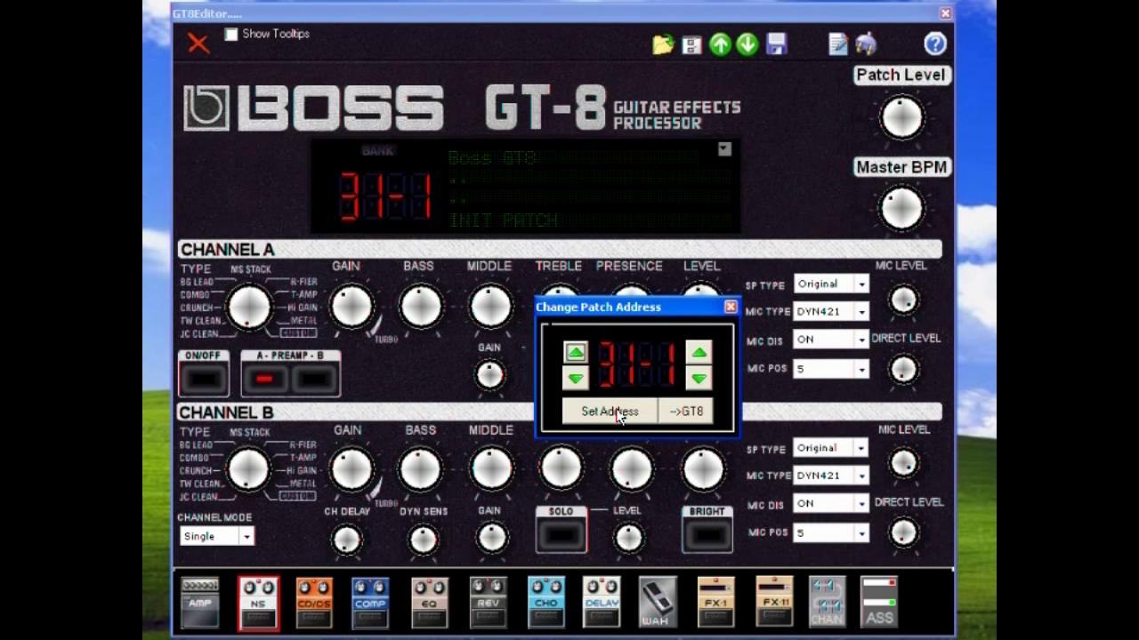
pyautogui.click(730, 308)
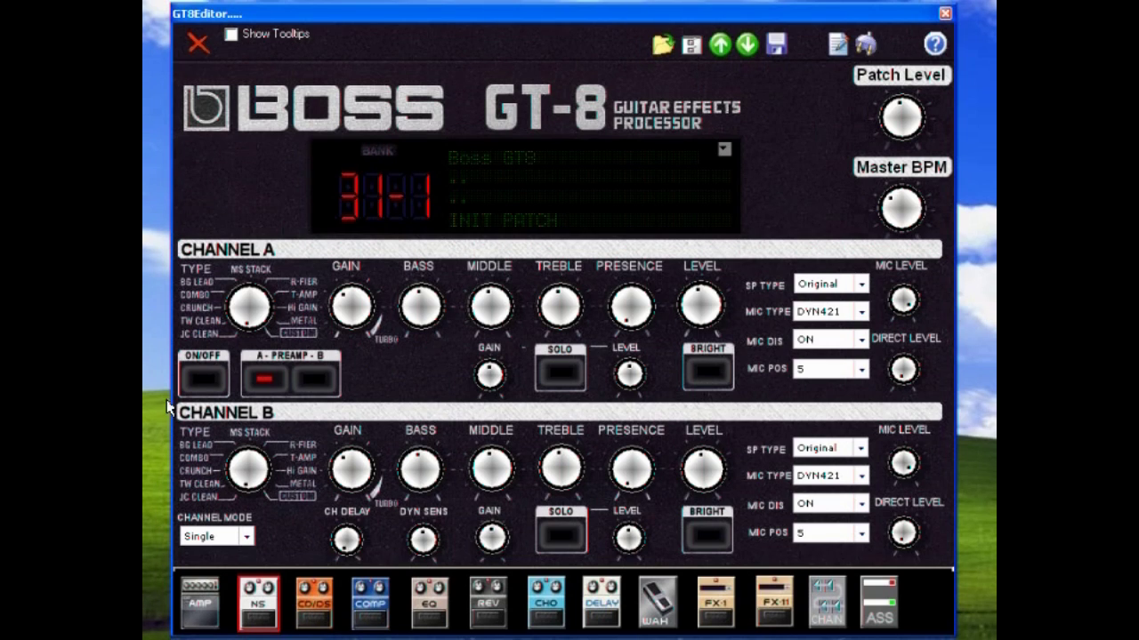
# - Switch Channel A's preamp on and change its amp type
pyautogui.click(263, 618)
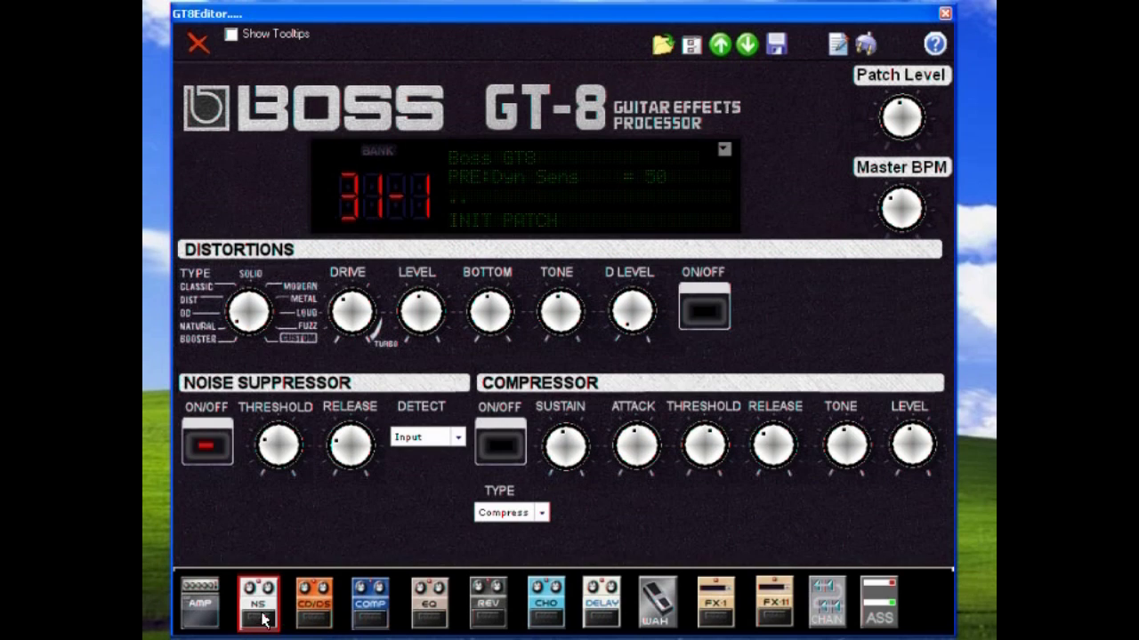
pyautogui.moveTo(278, 444)
pyautogui.click(201, 612)
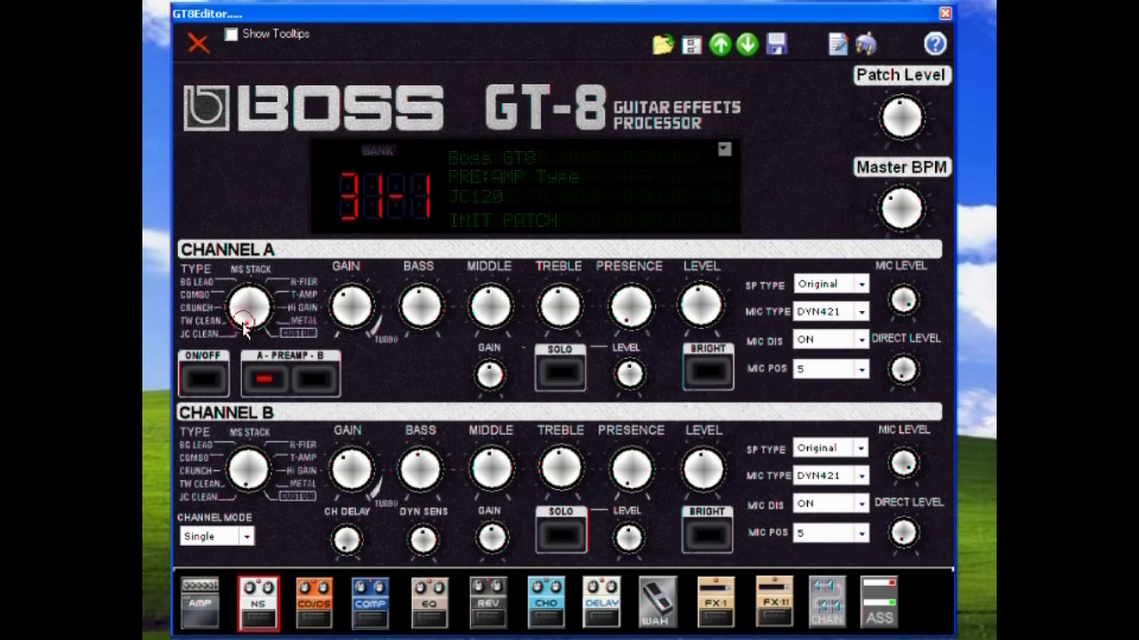
pyautogui.moveTo(244, 327); pyautogui.dragTo(281, 328)
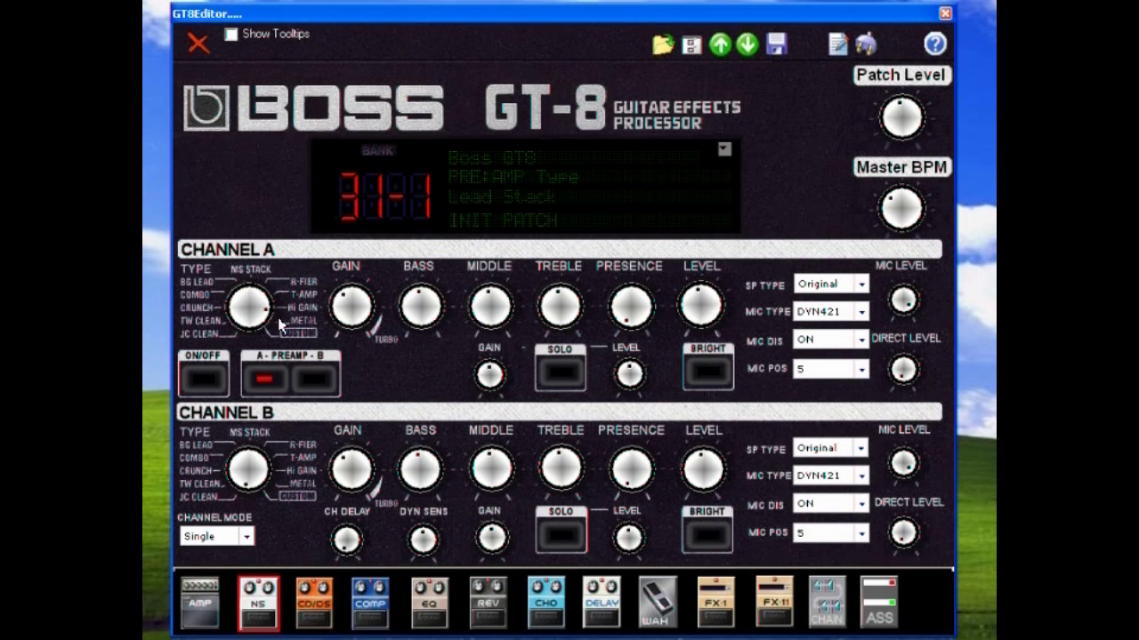
pyautogui.click(214, 377)
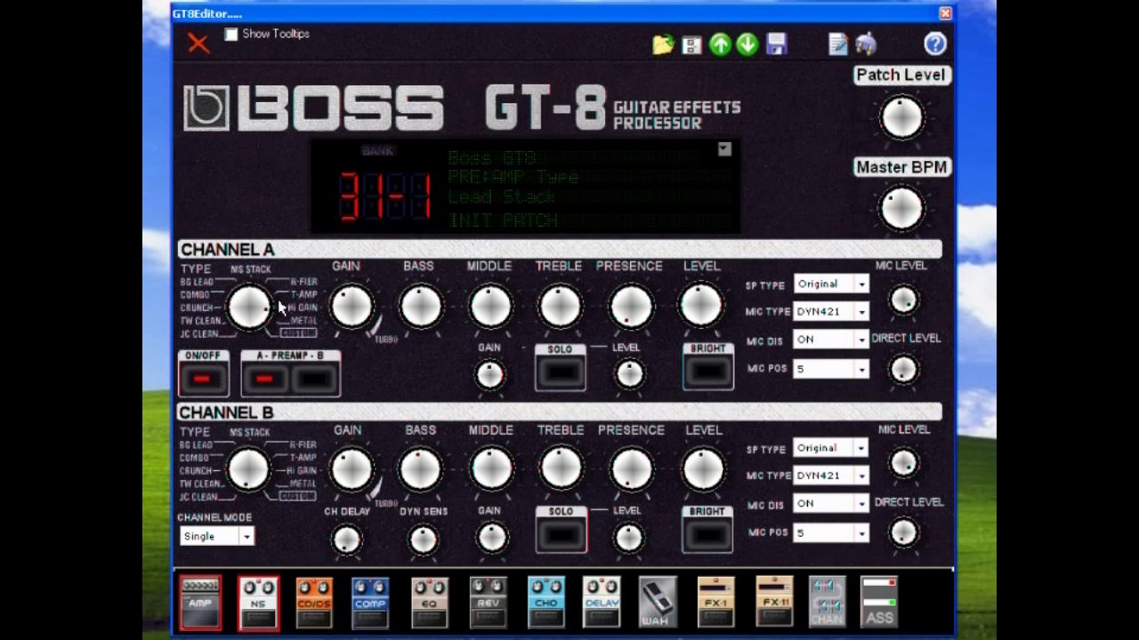
# - Set Channel A to Bright Clean with gain 30 and middle 80
pyautogui.moveTo(272, 317); pyautogui.dragTo(221, 325)
pyautogui.click(338, 305)
pyautogui.moveTo(338, 304); pyautogui.dragTo(335, 312)
pyautogui.moveTo(502, 299); pyautogui.dragTo(507, 321)
pyautogui.click(701, 304)
pyautogui.click(276, 610)
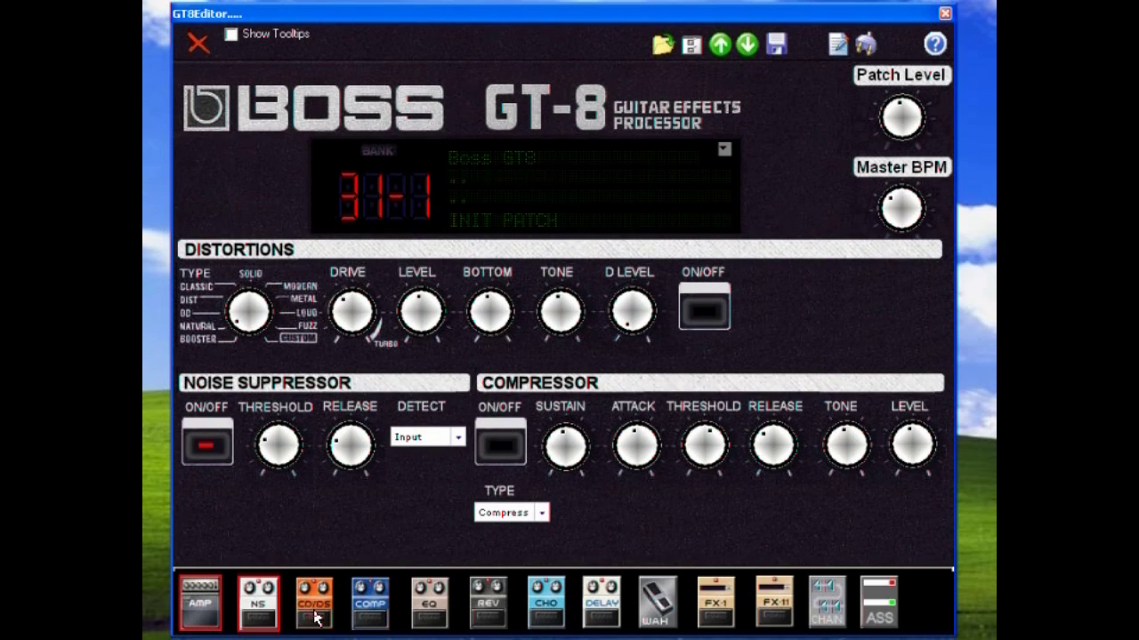
# - Change the distortion type to Metal Zone and switch the distortion on
pyautogui.moveTo(246, 318)
pyautogui.mouseDown()
pyautogui.moveTo(249, 349)
pyautogui.moveTo(237, 311)
pyautogui.mouseUp()
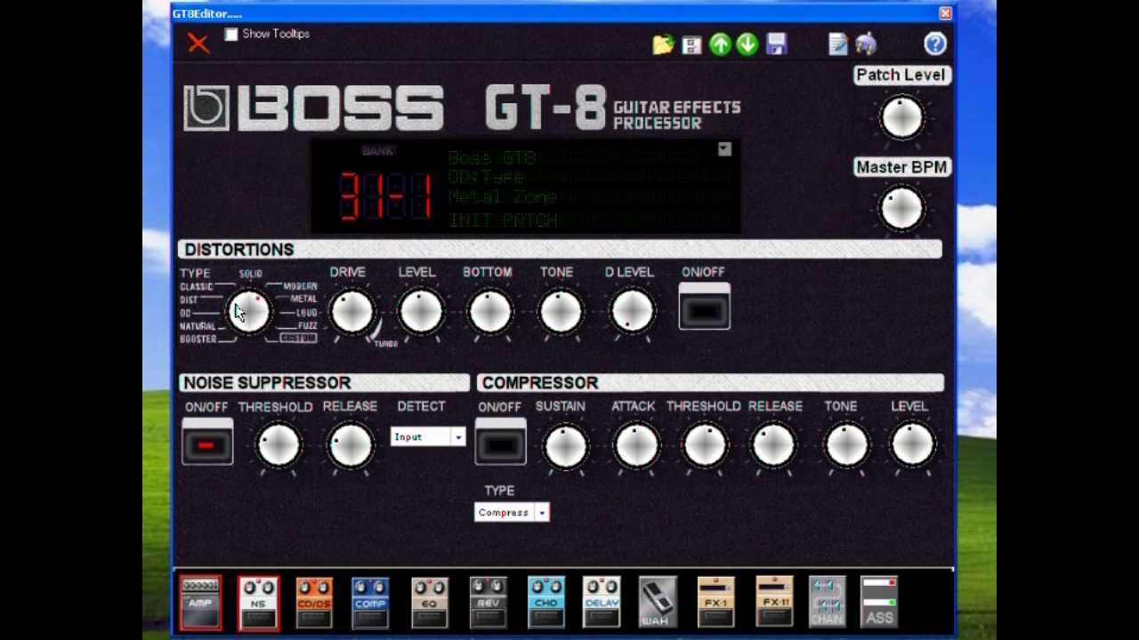
pyautogui.click(701, 318)
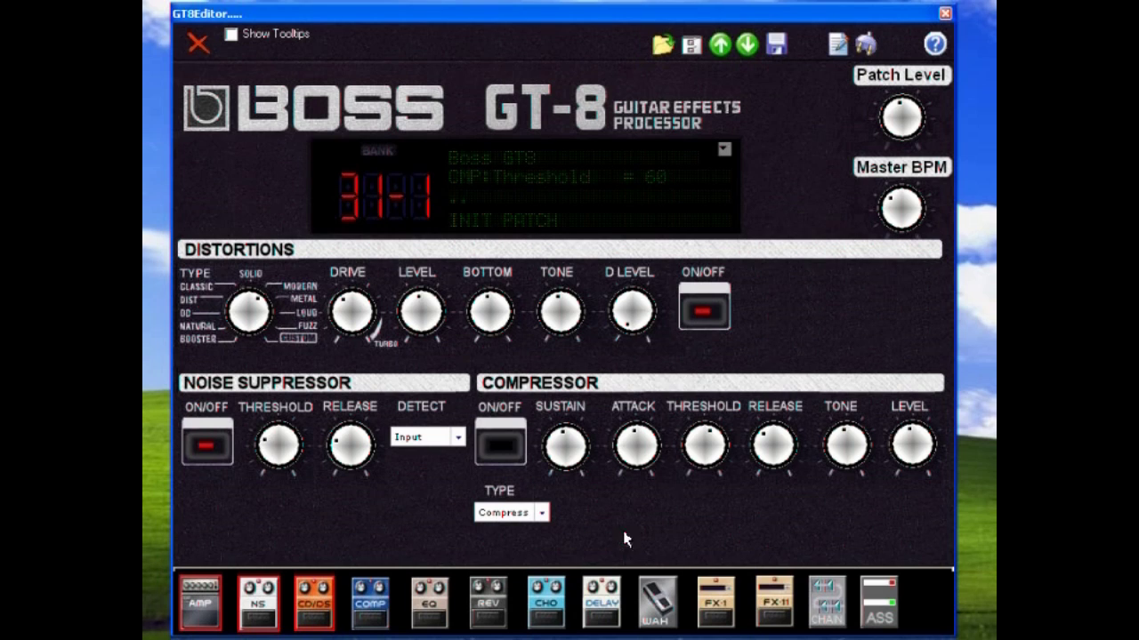
pyautogui.click(499, 446)
pyautogui.click(541, 514)
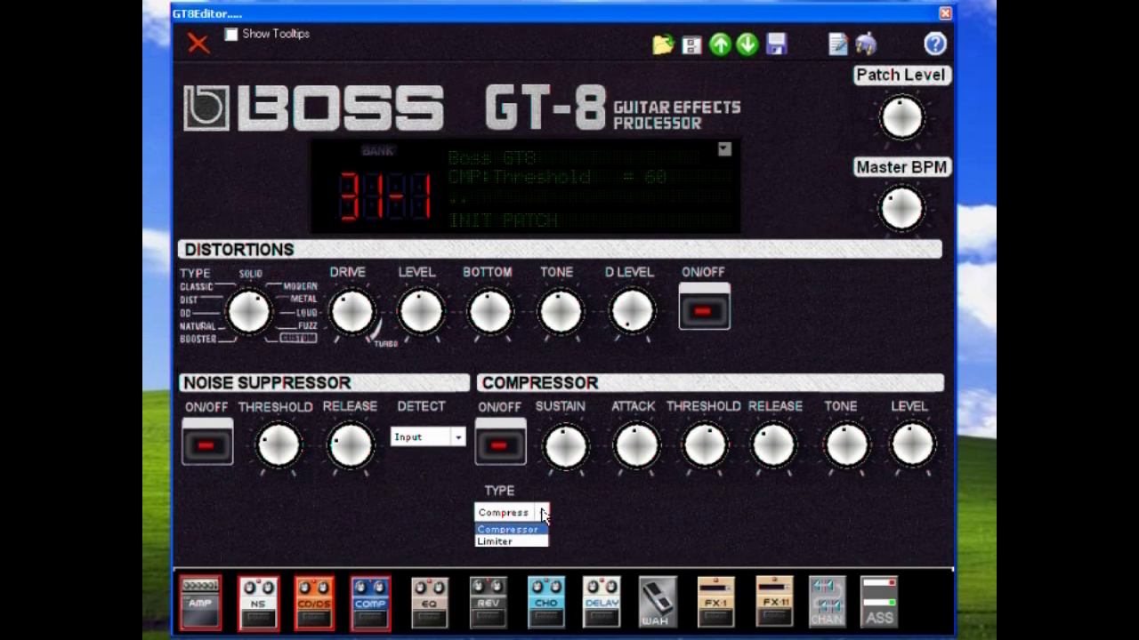
pyautogui.click(520, 541)
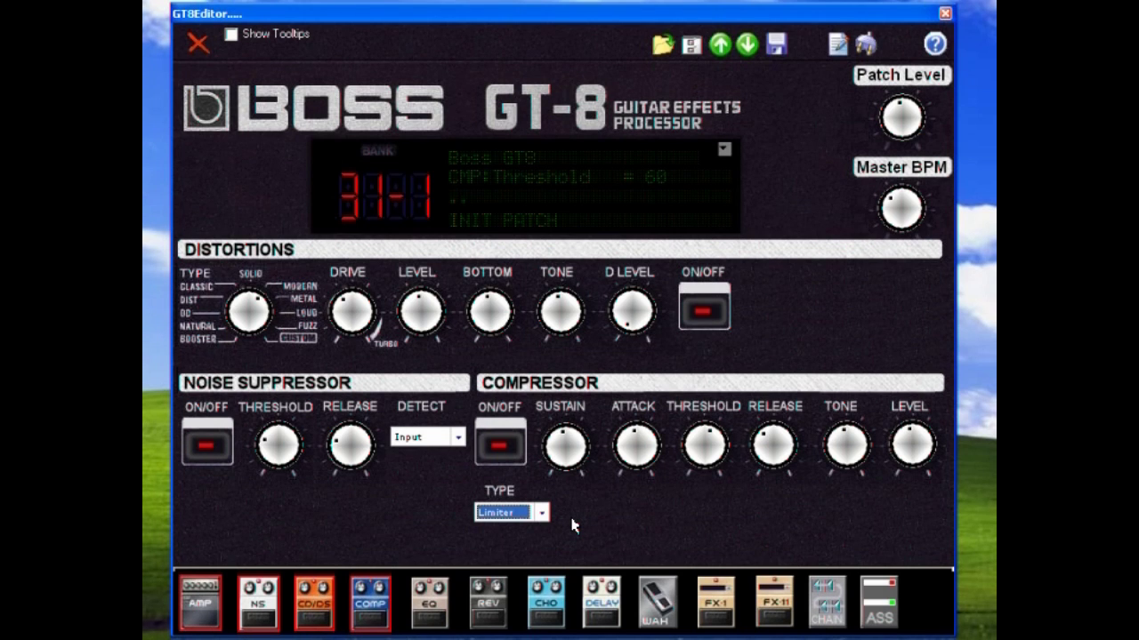
pyautogui.click(512, 516)
pyautogui.click(519, 528)
pyautogui.click(490, 450)
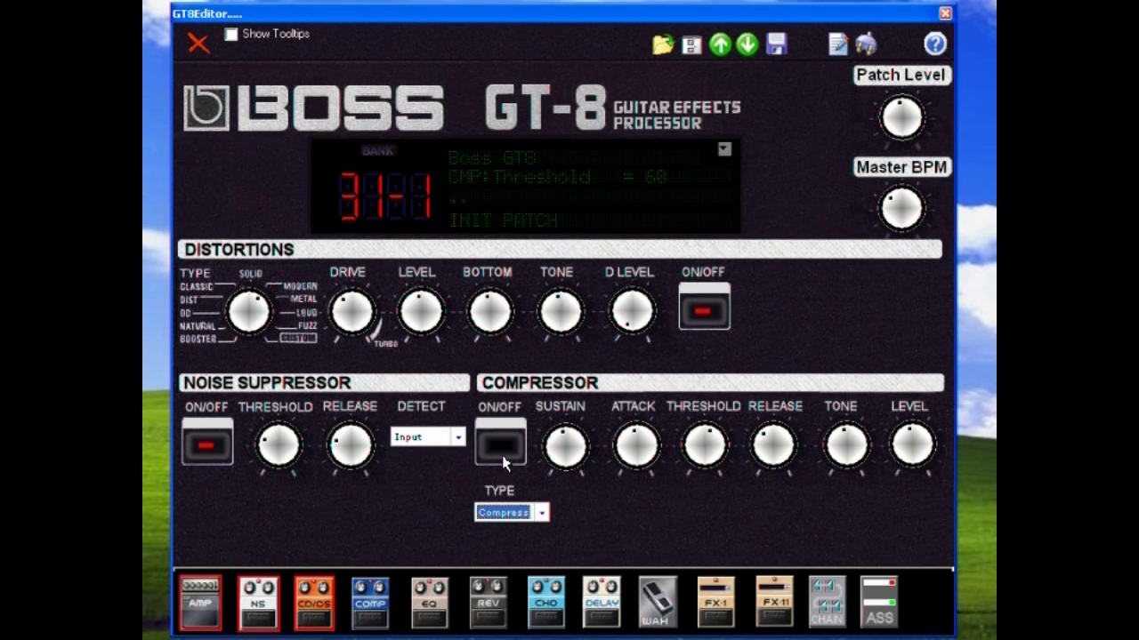
# - Shape the EQ with low cut 400Hz, high cut 6.00kHz, high mid Q 4, and low -3dB, then turn it off
pyautogui.click(443, 614)
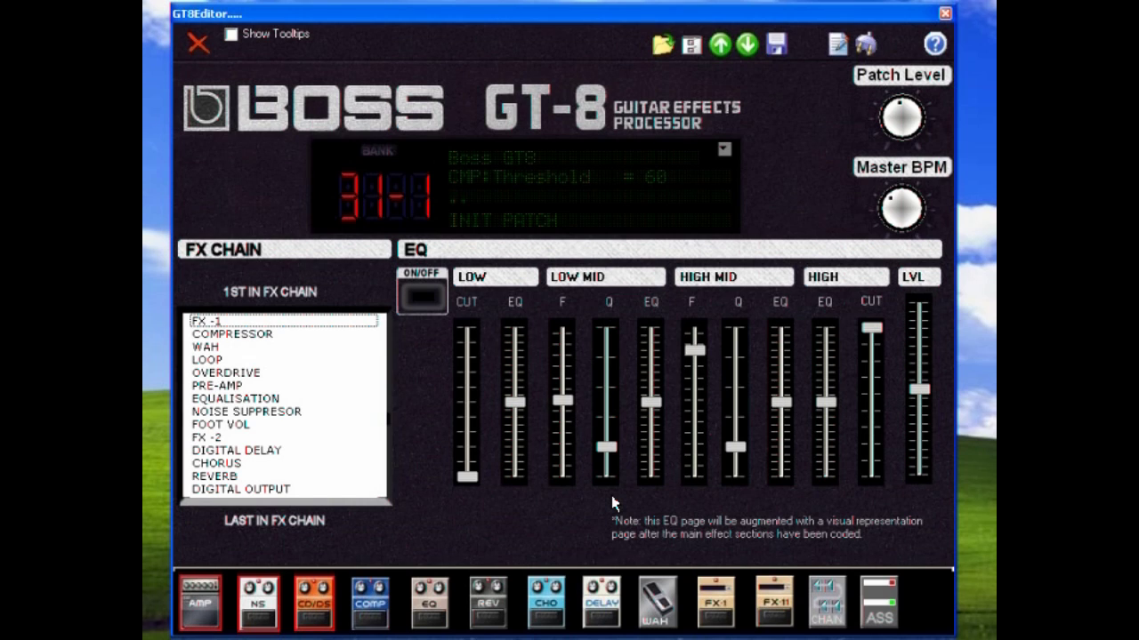
pyautogui.click(467, 438)
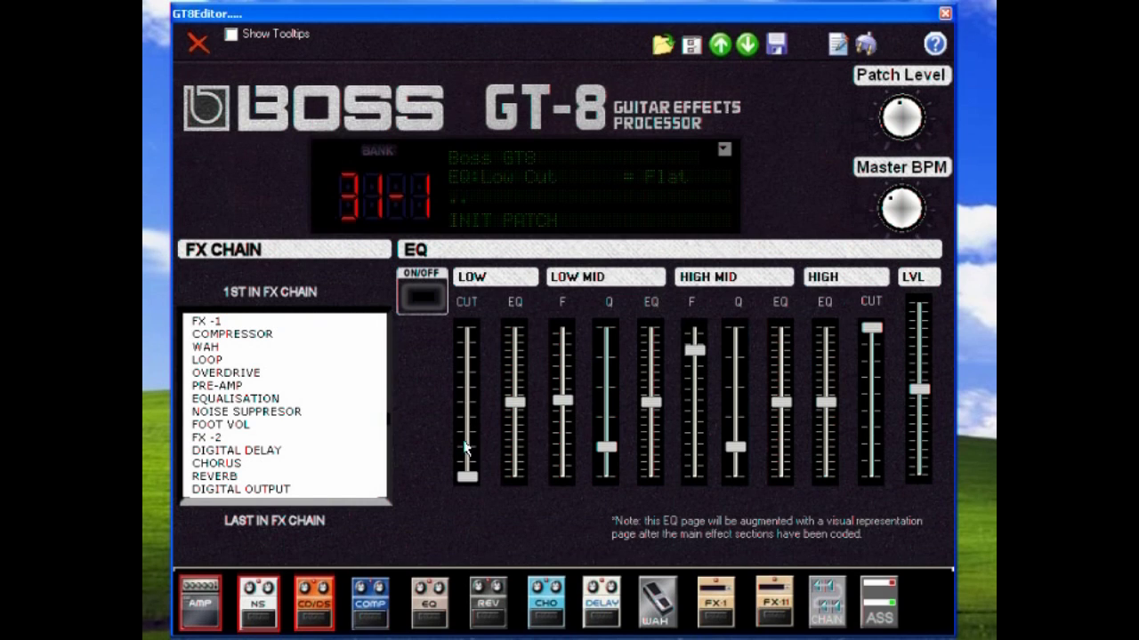
pyautogui.click(422, 296)
pyautogui.moveTo(468, 476); pyautogui.dragTo(467, 372)
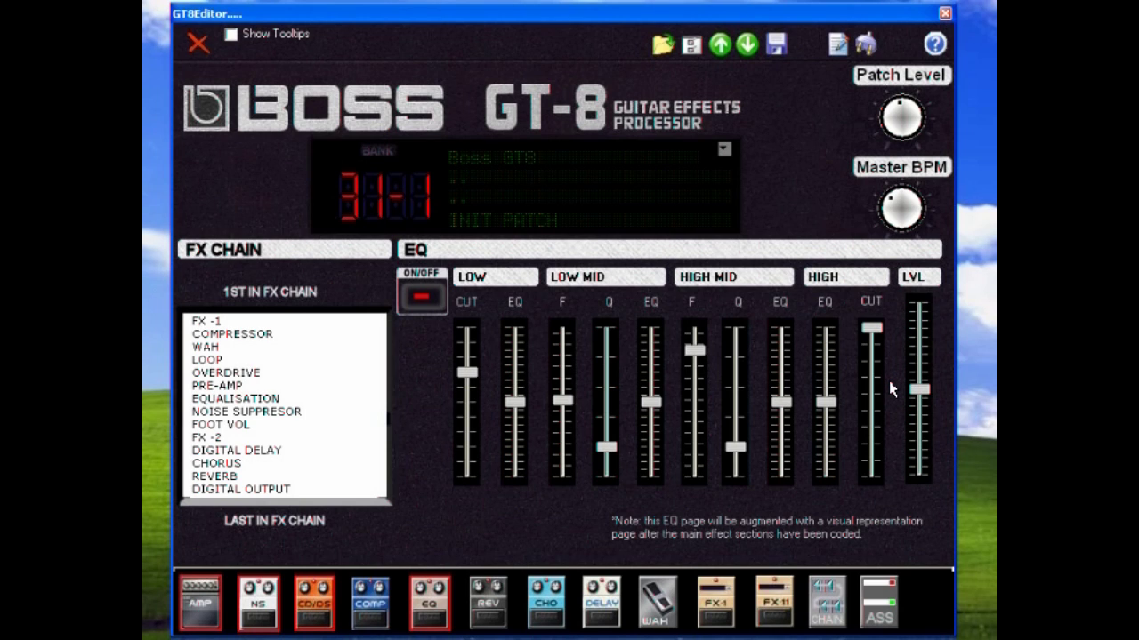
pyautogui.moveTo(827, 401); pyautogui.dragTo(873, 379)
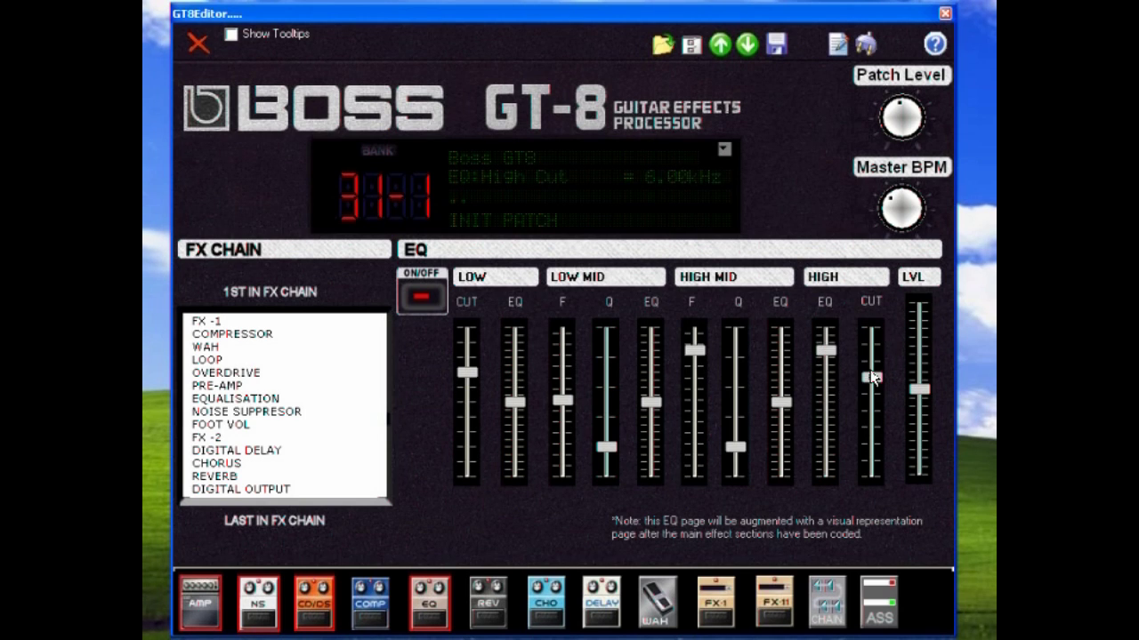
pyautogui.moveTo(514, 402); pyautogui.dragTo(535, 360)
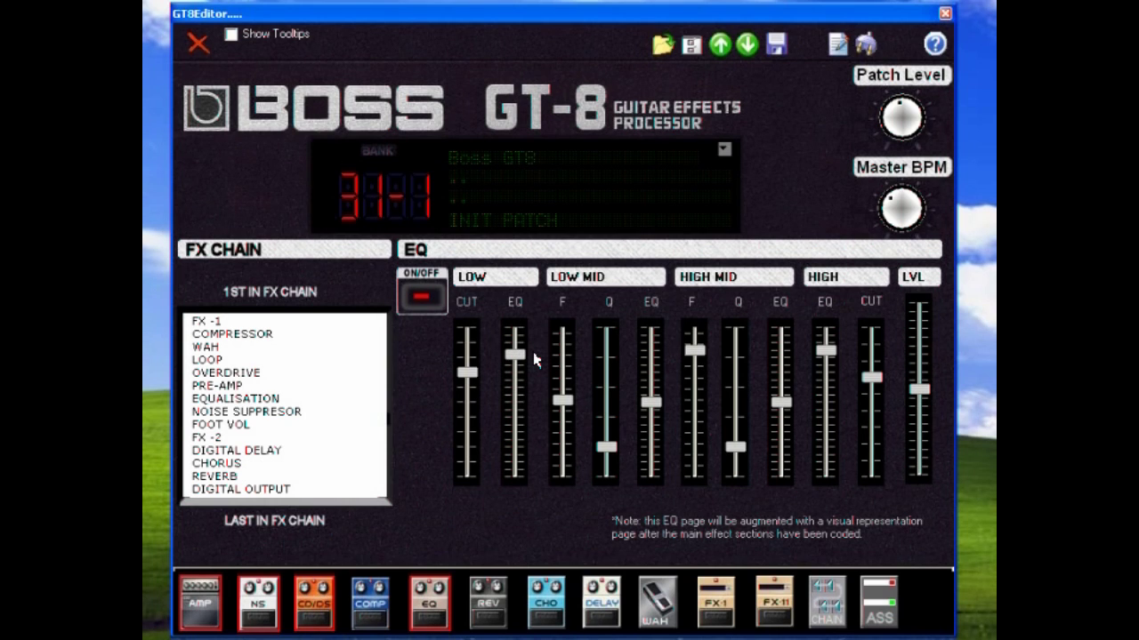
pyautogui.moveTo(735, 447); pyautogui.dragTo(743, 396)
pyautogui.moveTo(606, 446); pyautogui.dragTo(606, 388)
pyautogui.click(516, 356)
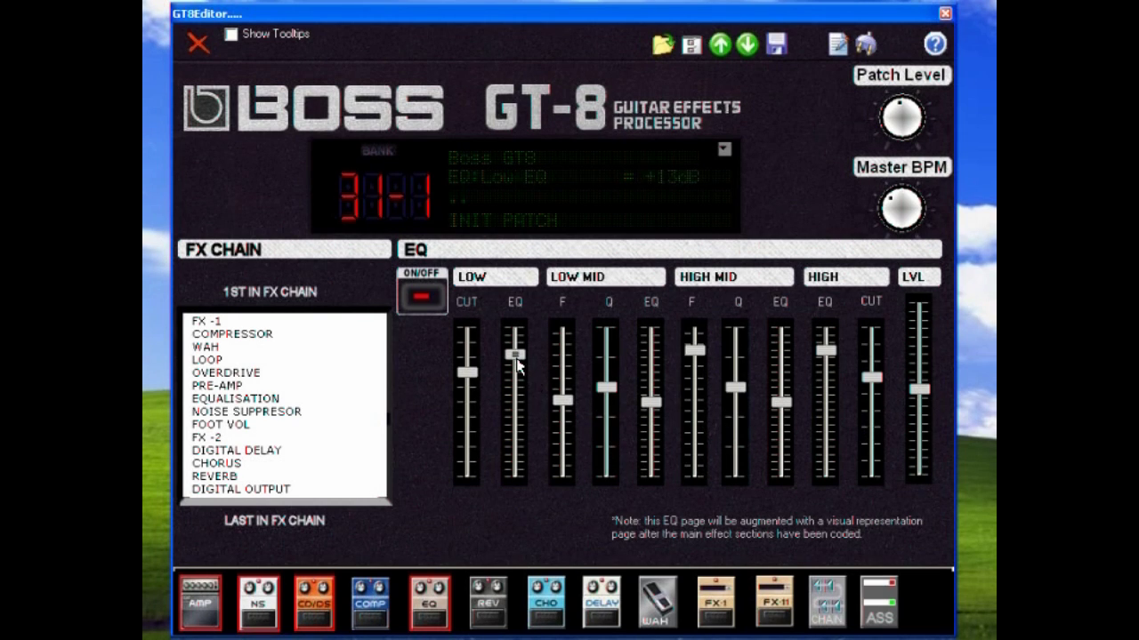
pyautogui.moveTo(517, 359); pyautogui.dragTo(510, 417)
pyautogui.click(434, 300)
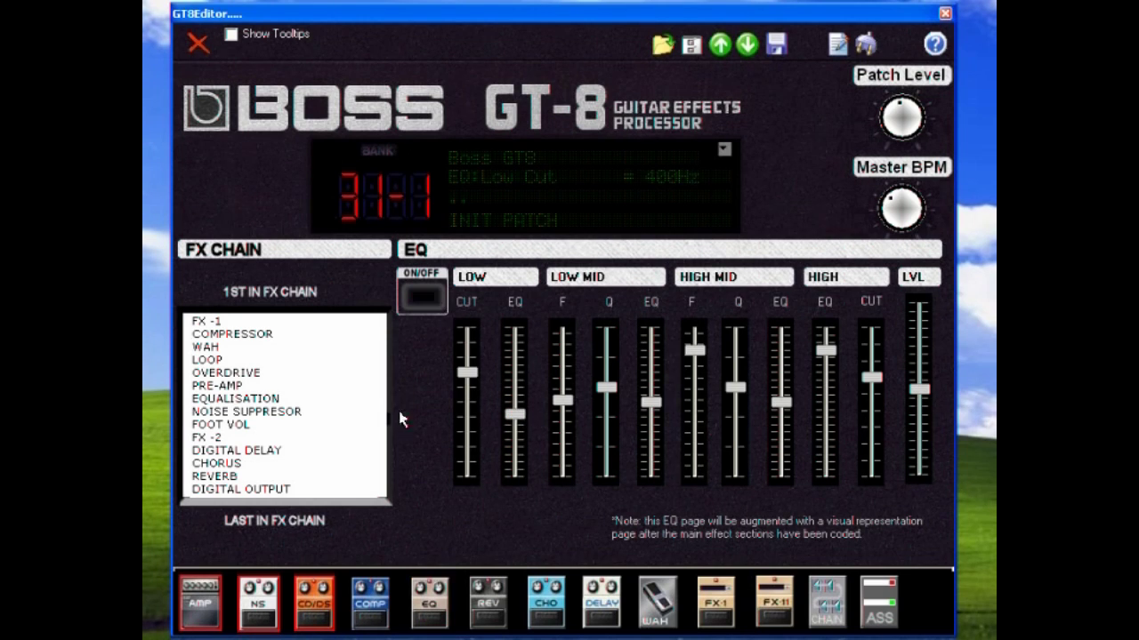
# - Reorder the FX chain so Overdrive follows Compressor and Wah follows Pre-Amp
pyautogui.click(275, 334)
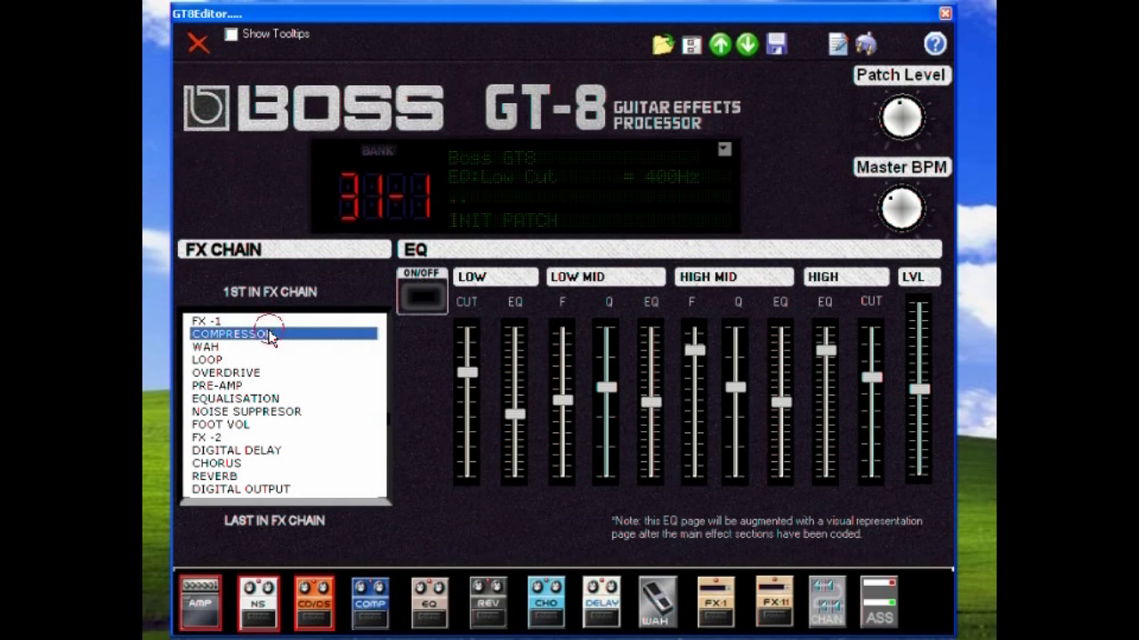
pyautogui.moveTo(249, 372); pyautogui.dragTo(225, 390)
pyautogui.click(223, 385)
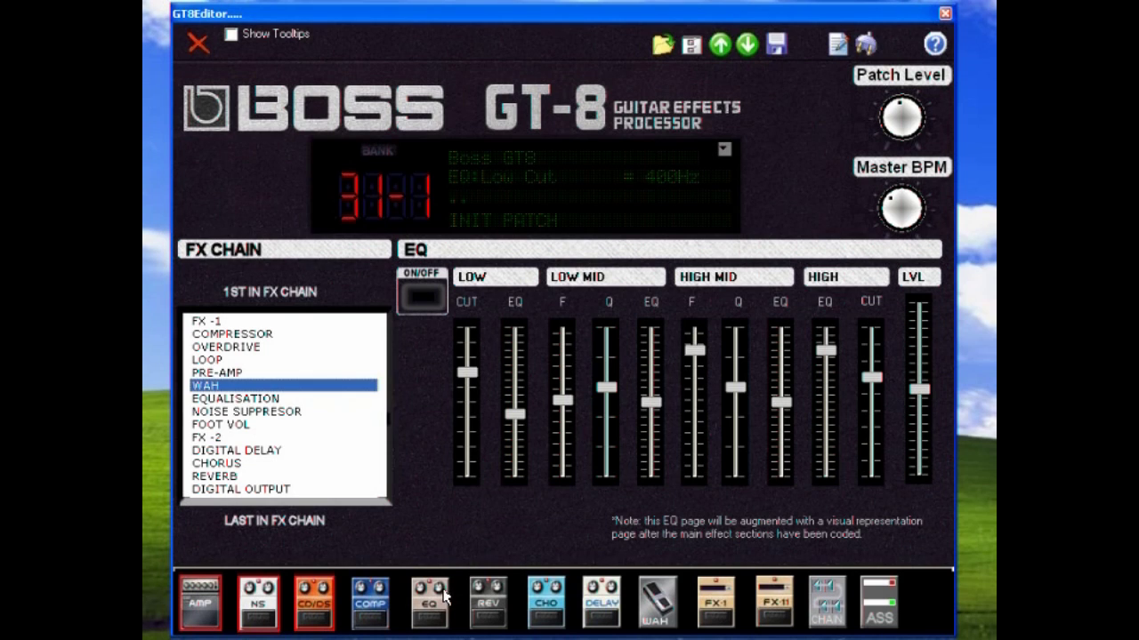
# - Switch the reverb on and raise its effect level from 30 to 39
pyautogui.click(488, 616)
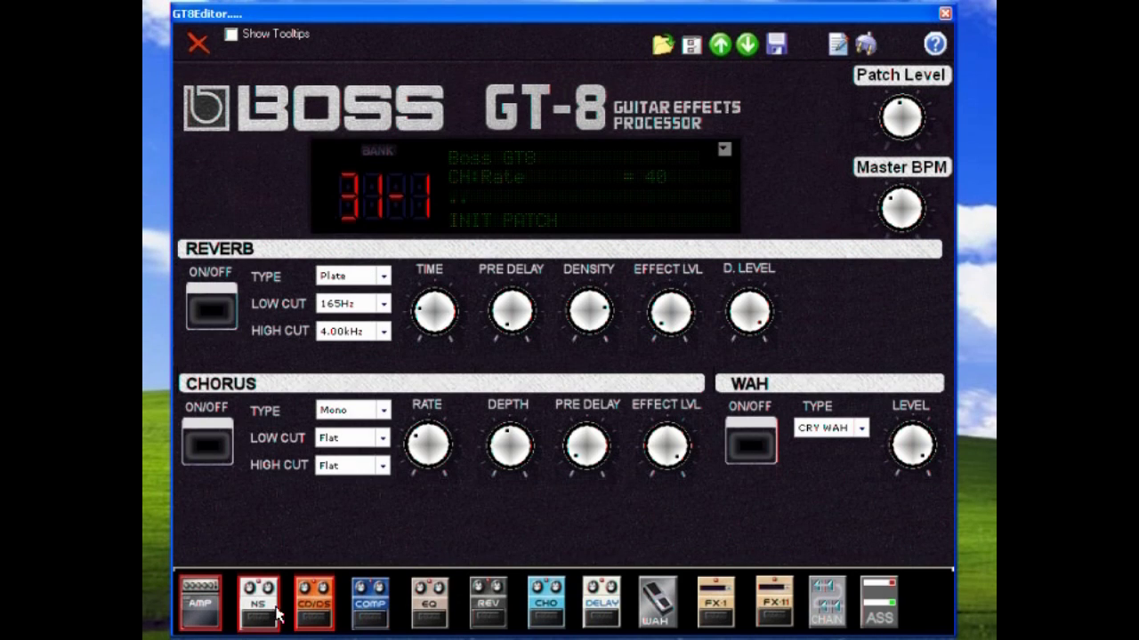
pyautogui.click(211, 311)
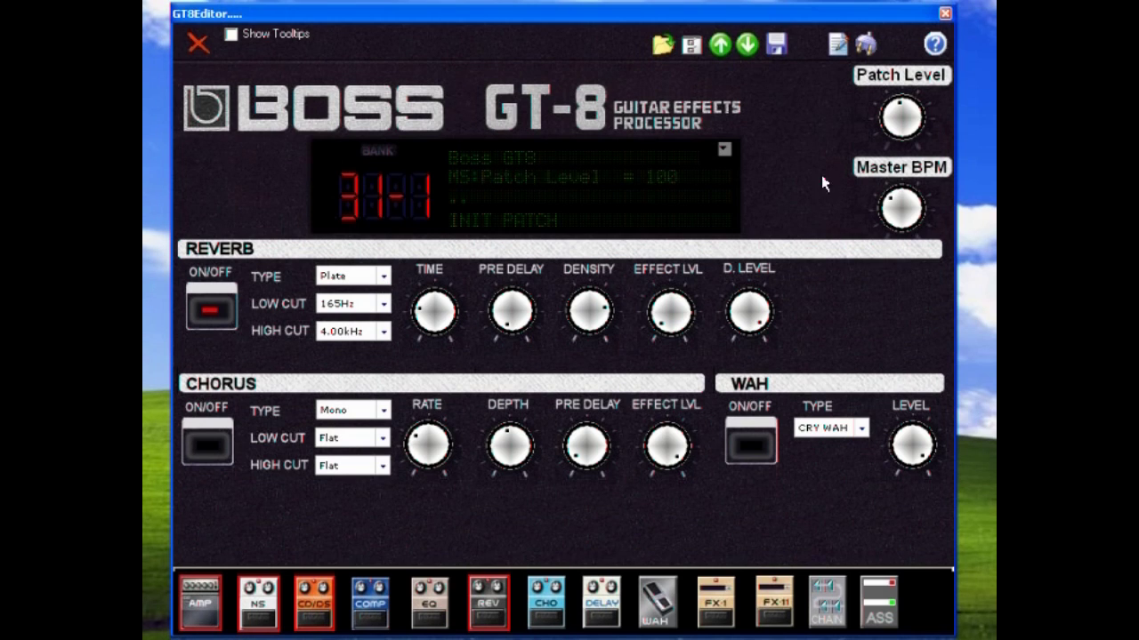
pyautogui.moveTo(507, 321)
pyautogui.moveTo(665, 312)
pyautogui.moveTo(657, 305); pyautogui.dragTo(657, 300)
# - Keep CRY WAH as the wah type and Mono chorus with Flat low and high cut
pyautogui.click(836, 427)
pyautogui.click(841, 437)
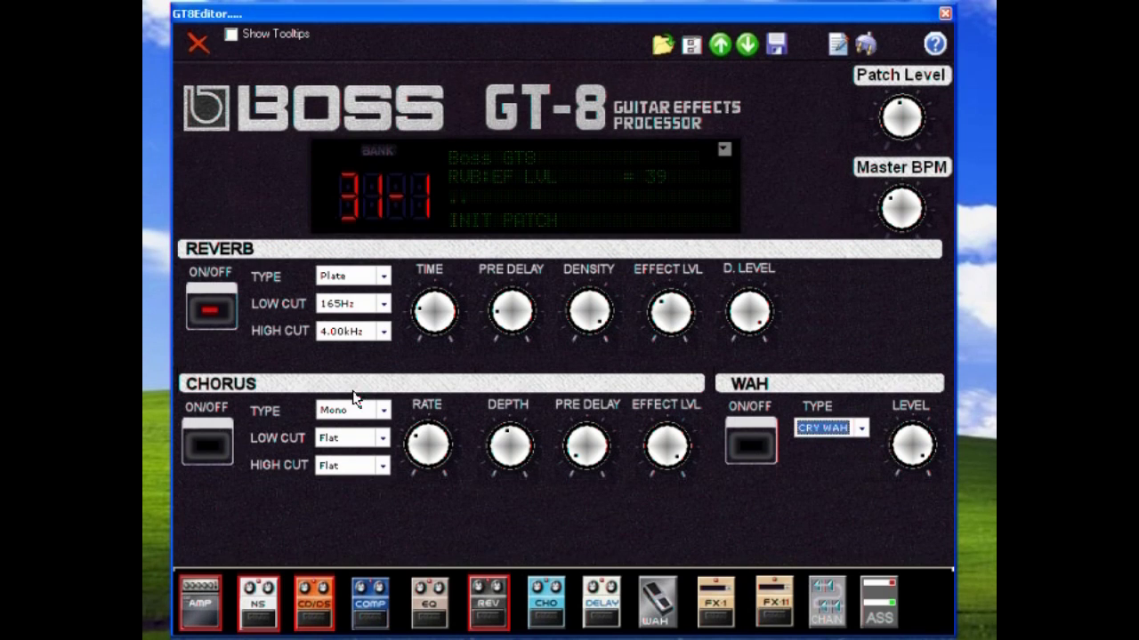
pyautogui.click(355, 409)
pyautogui.click(380, 413)
pyautogui.click(380, 438)
pyautogui.click(343, 450)
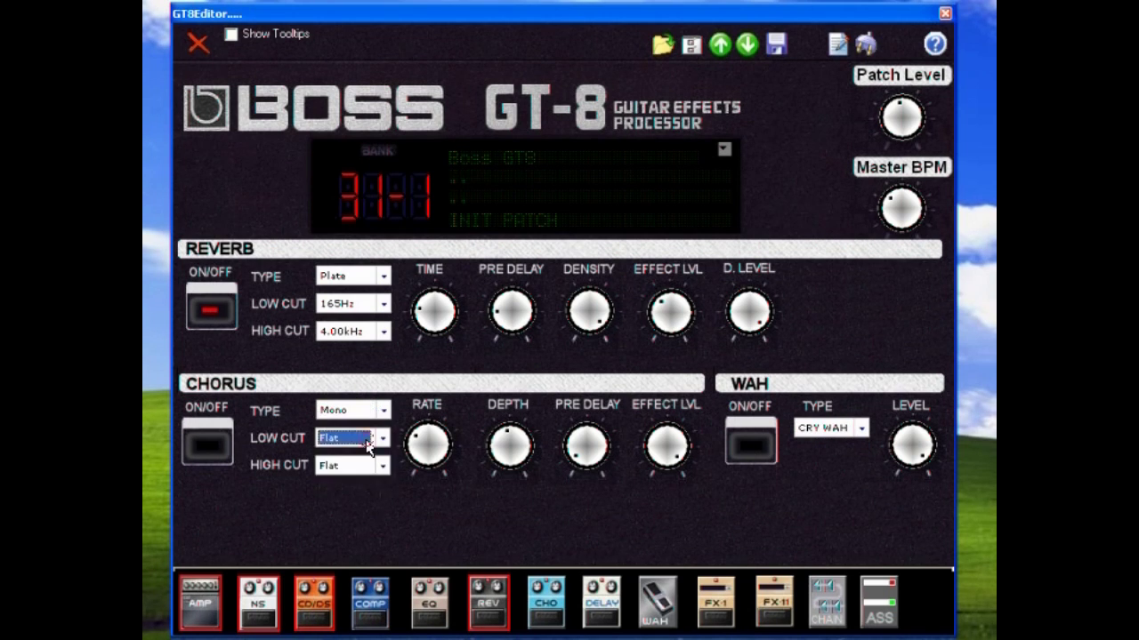
pyautogui.click(381, 465)
pyautogui.click(342, 479)
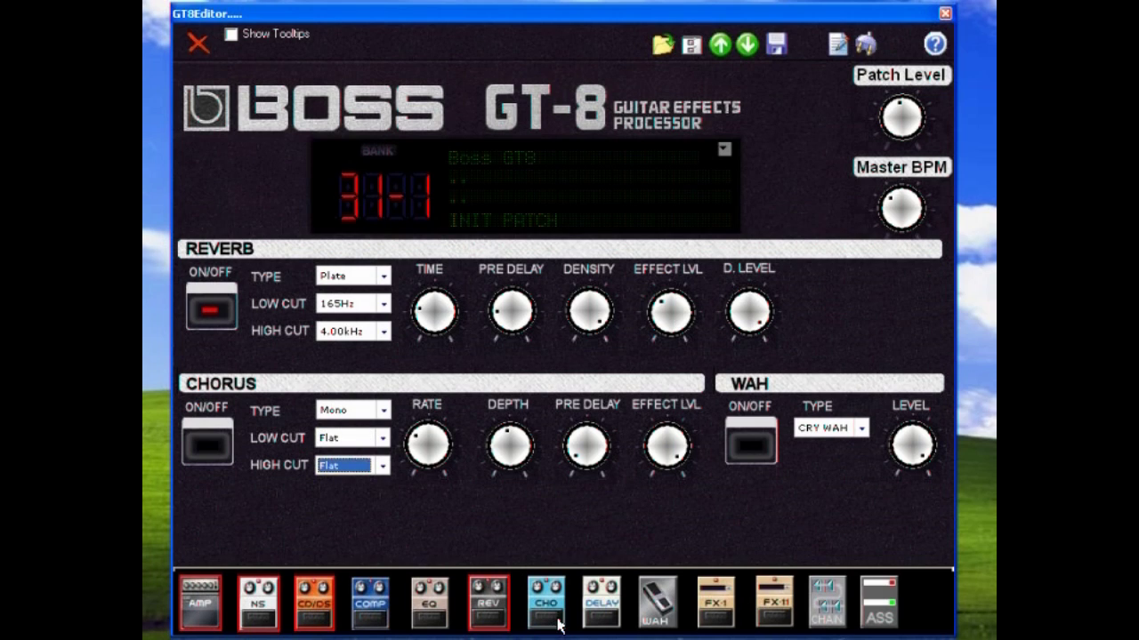
pyautogui.click(596, 618)
# - Turn the delay on with 433 ms time, direct level 67, and Delay 1 time 333 ms
pyautogui.click(214, 311)
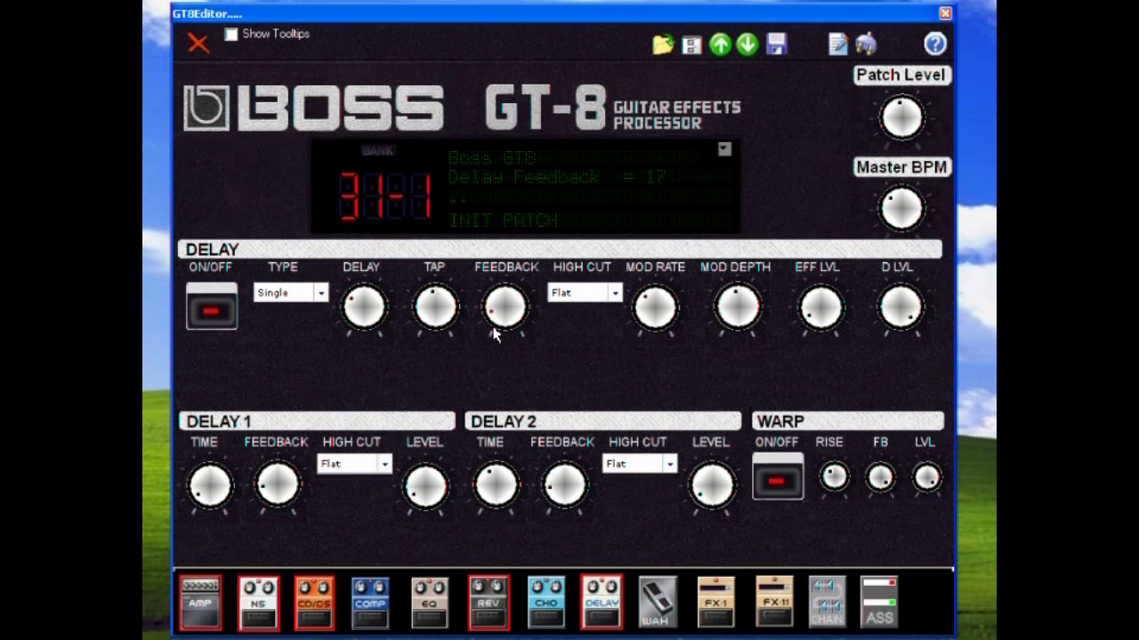
pyautogui.moveTo(361, 307); pyautogui.dragTo(354, 311)
pyautogui.moveTo(834, 327)
pyautogui.moveTo(922, 336)
pyautogui.mouseDown()
pyautogui.moveTo(910, 310)
pyautogui.moveTo(920, 322)
pyautogui.moveTo(921, 309)
pyautogui.mouseUp()
pyautogui.moveTo(210, 520); pyautogui.dragTo(290, 474)
# - Make FX1 an active Tremolo with Rate 65 and Depth 79
pyautogui.moveTo(415, 485)
pyautogui.click(712, 617)
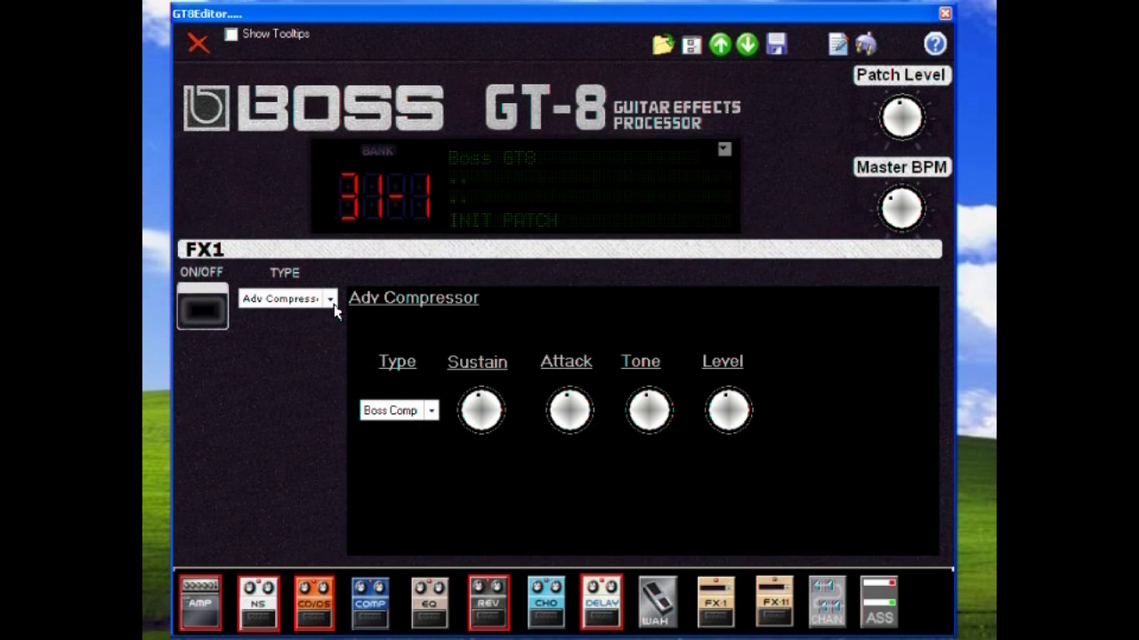
pyautogui.click(331, 300)
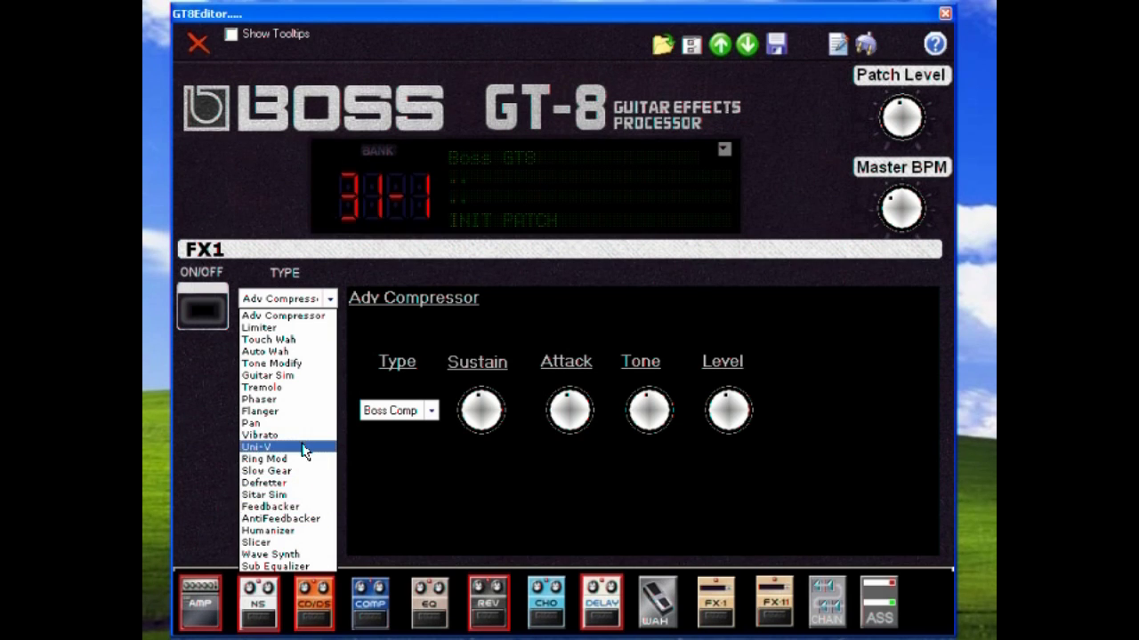
pyautogui.click(294, 388)
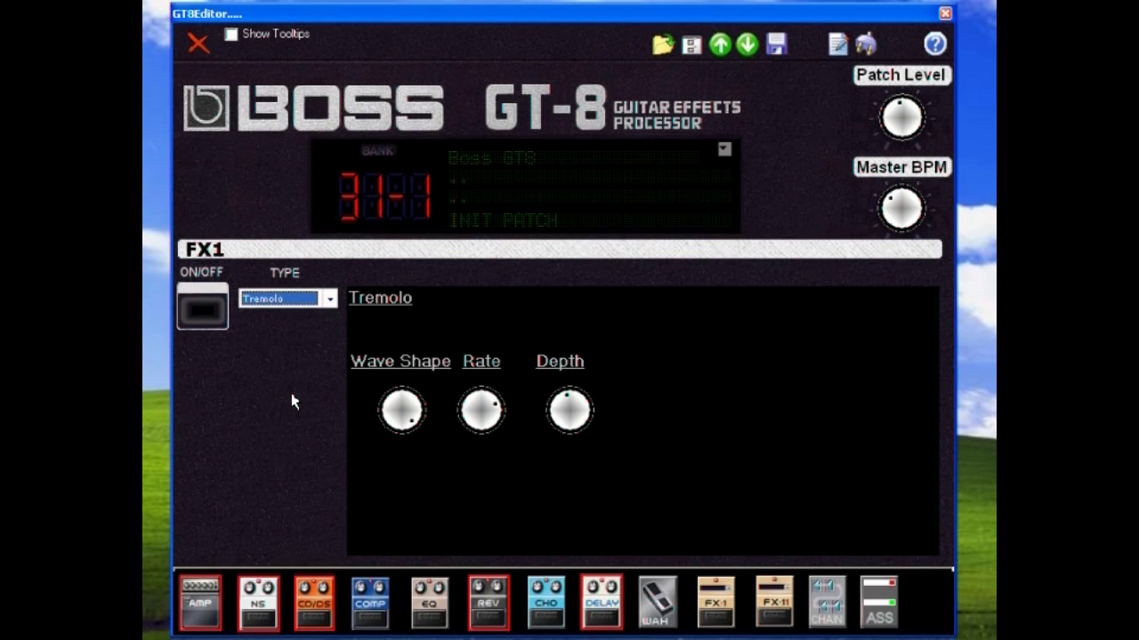
pyautogui.click(206, 313)
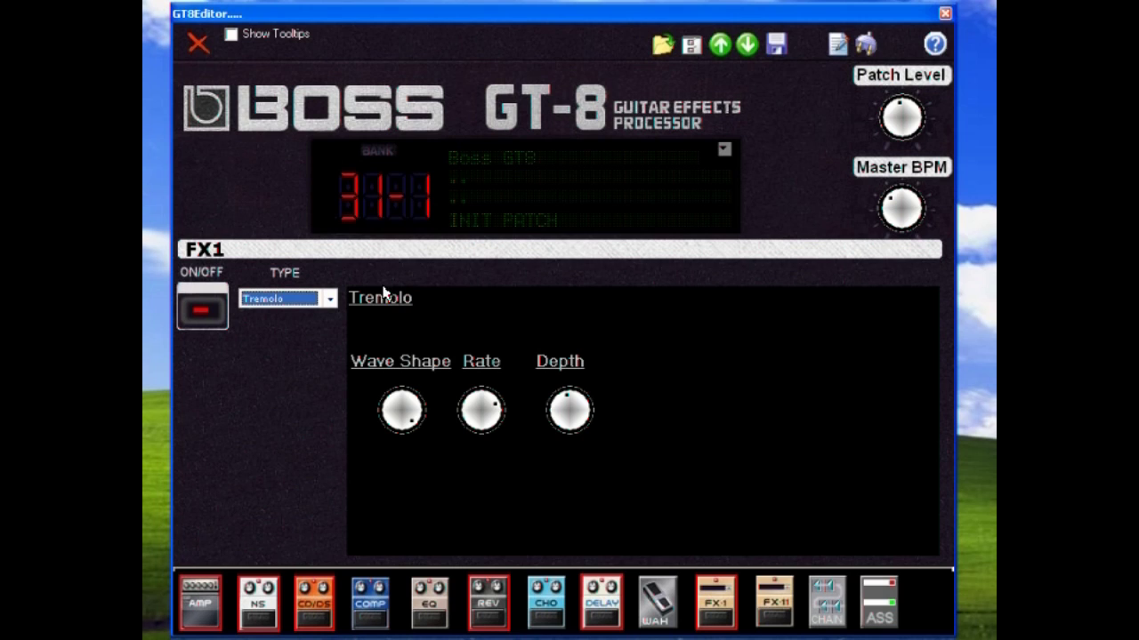
pyautogui.moveTo(547, 404); pyautogui.dragTo(590, 429)
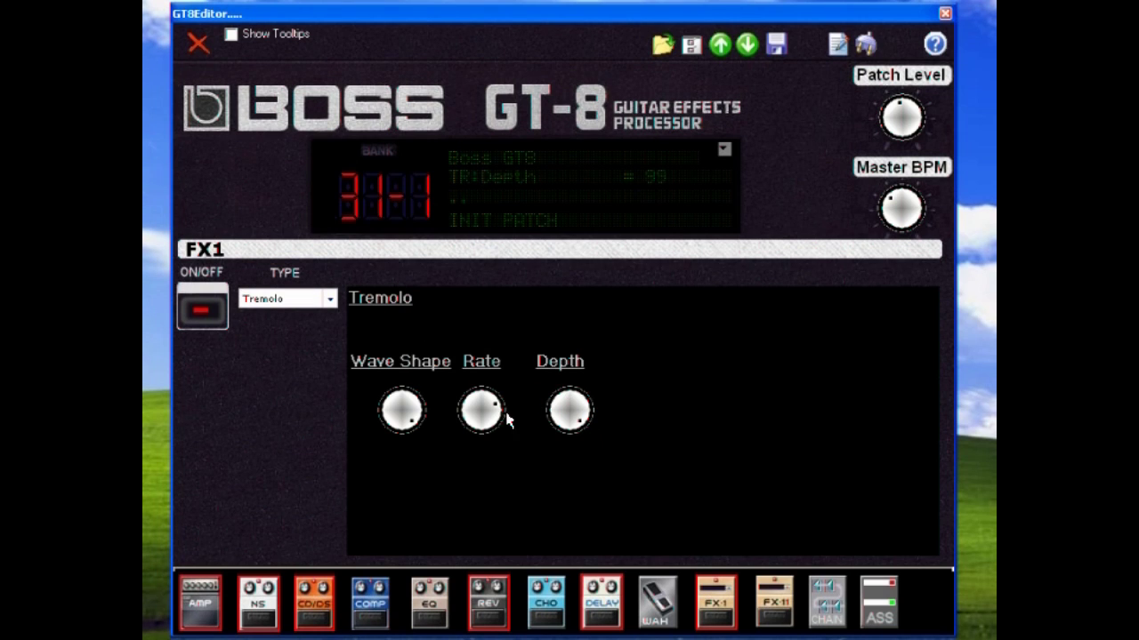
pyautogui.moveTo(506, 414); pyautogui.dragTo(444, 416)
pyautogui.moveTo(609, 412); pyautogui.dragTo(574, 415)
pyautogui.click(416, 423)
# - Change FX1 to Feedbacker, turn RiseTime near its minimum, and keep Natural mode
pyautogui.click(335, 305)
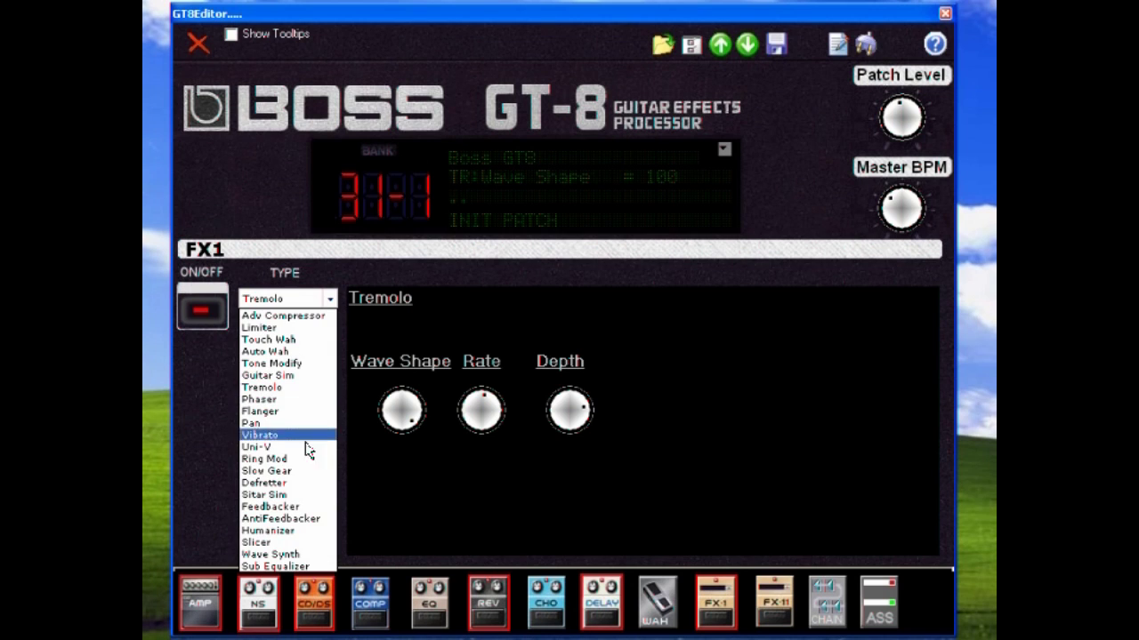
pyautogui.click(308, 507)
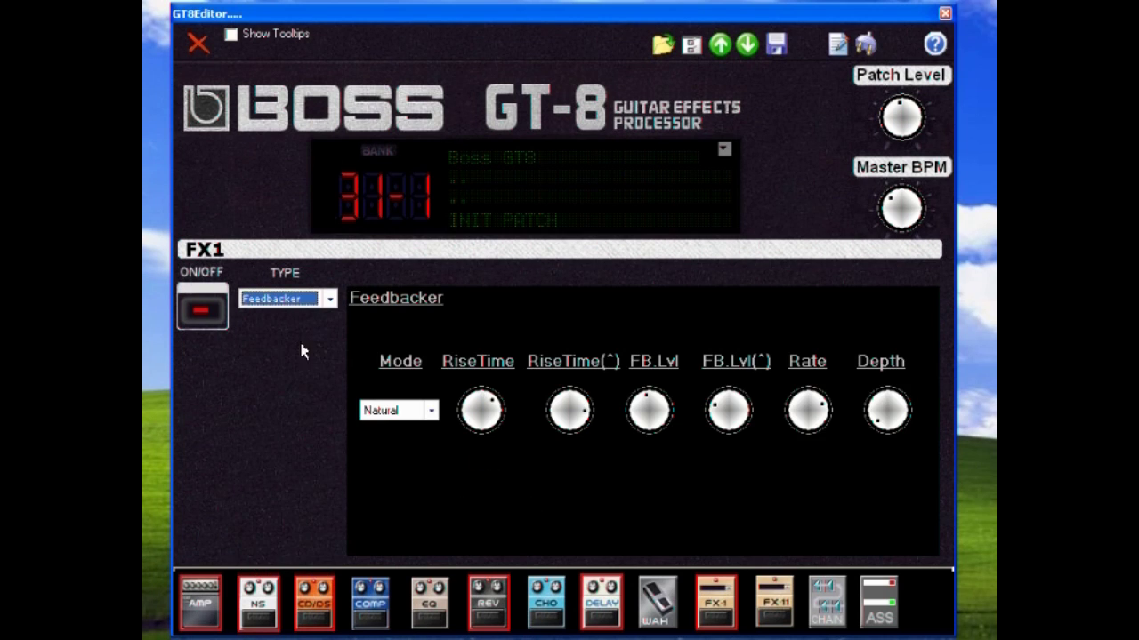
pyautogui.click(570, 409)
pyautogui.click(475, 404)
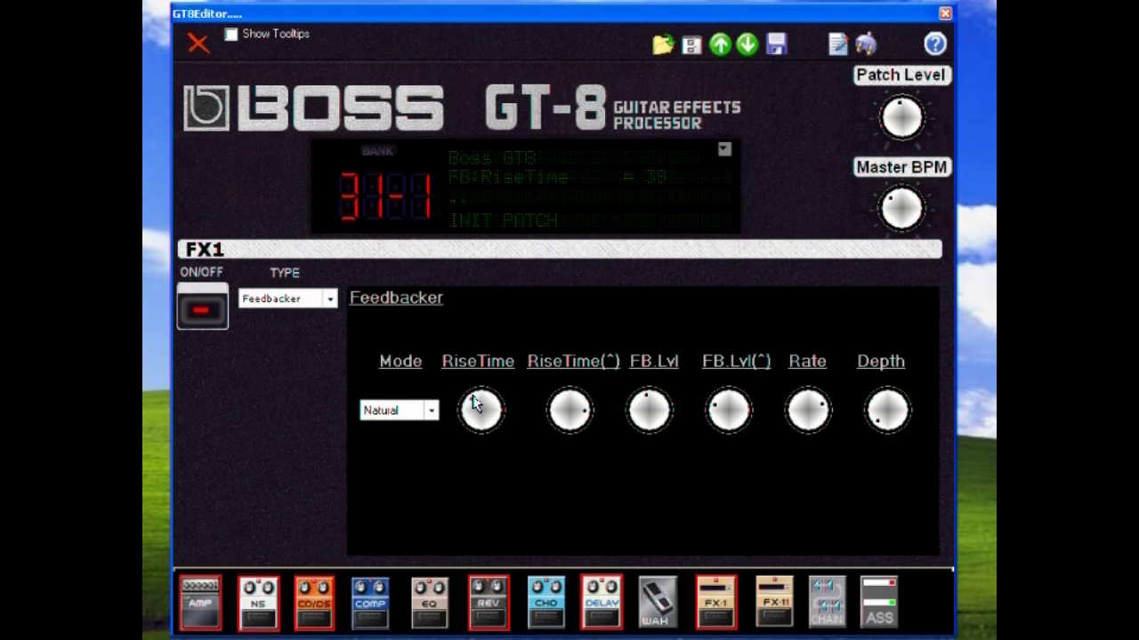
pyautogui.moveTo(475, 405); pyautogui.dragTo(661, 444)
pyautogui.click(649, 406)
pyautogui.moveTo(491, 427); pyautogui.dragTo(447, 420)
pyautogui.click(432, 411)
pyautogui.click(432, 410)
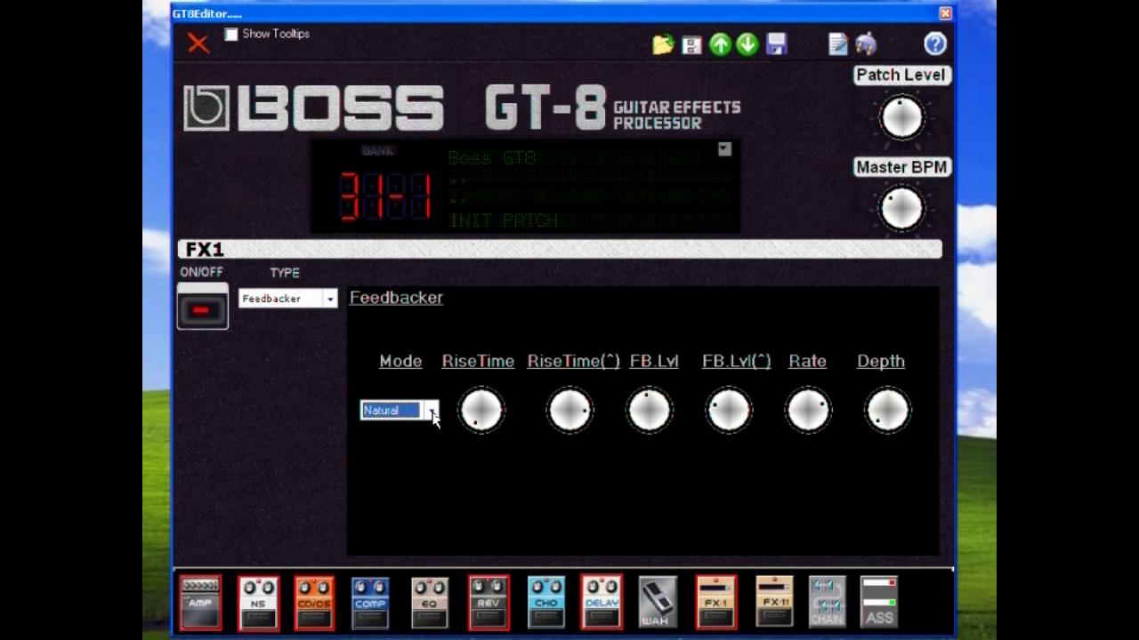
# - Make FX1 a Slicer with pattern P5
pyautogui.click(322, 300)
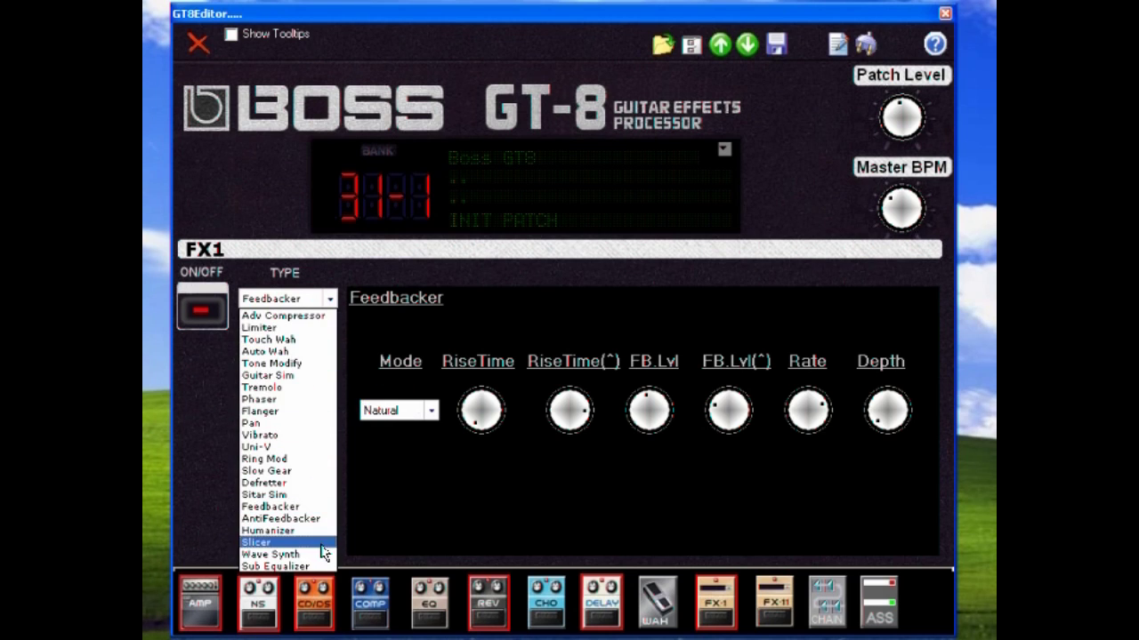
pyautogui.click(317, 543)
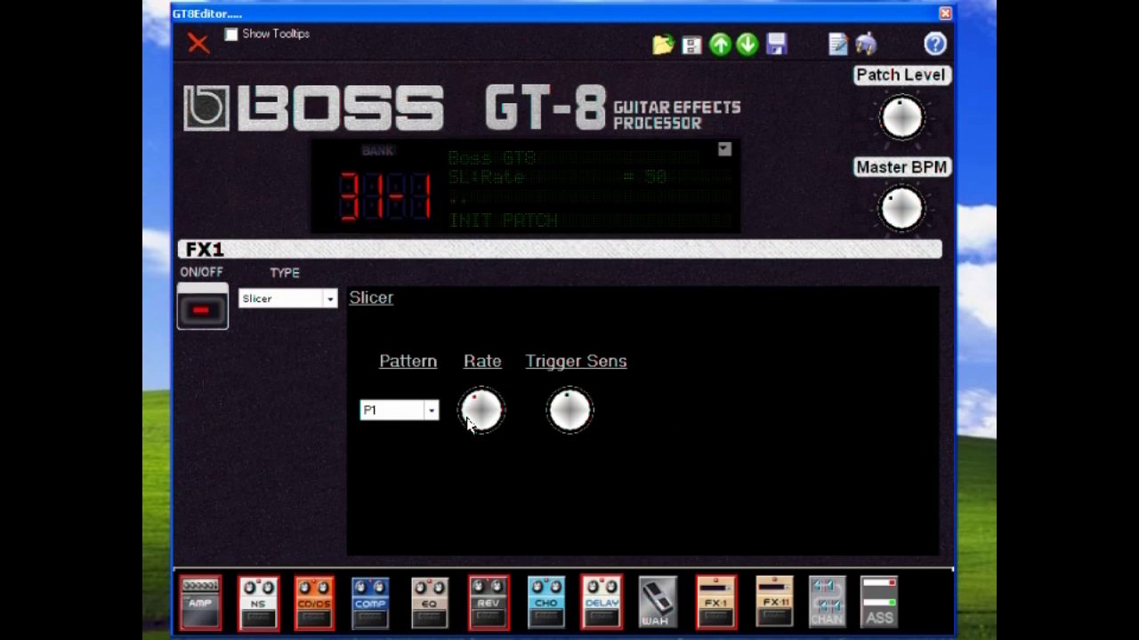
pyautogui.click(419, 409)
pyautogui.click(392, 479)
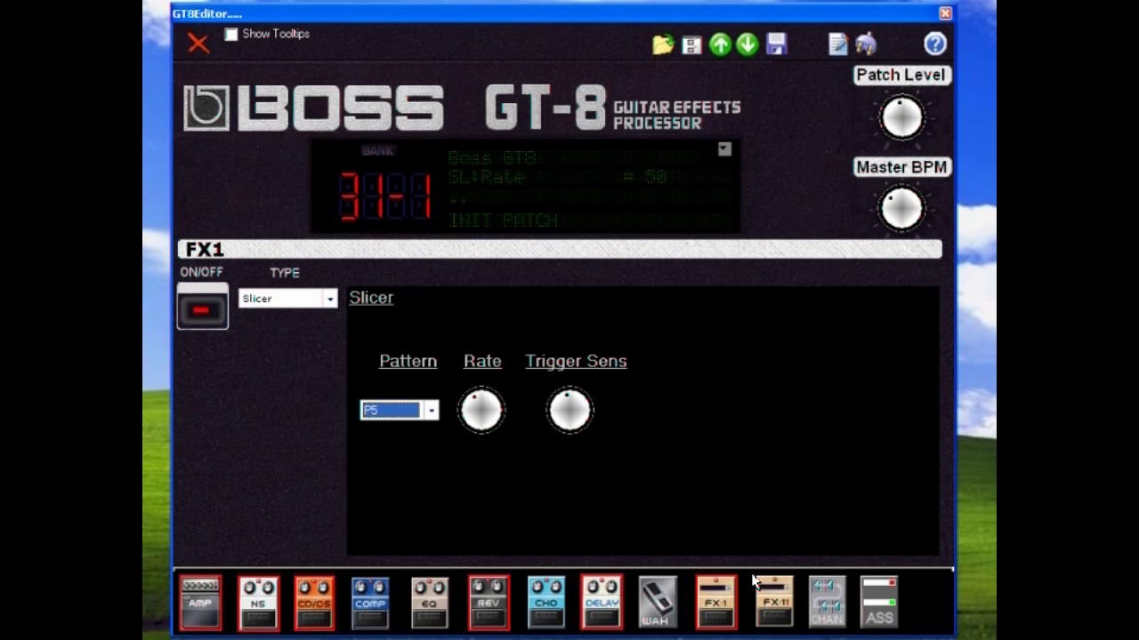
# - Set FX2 to Phaser and bring up the effects chain page
pyautogui.click(758, 607)
pyautogui.click(329, 299)
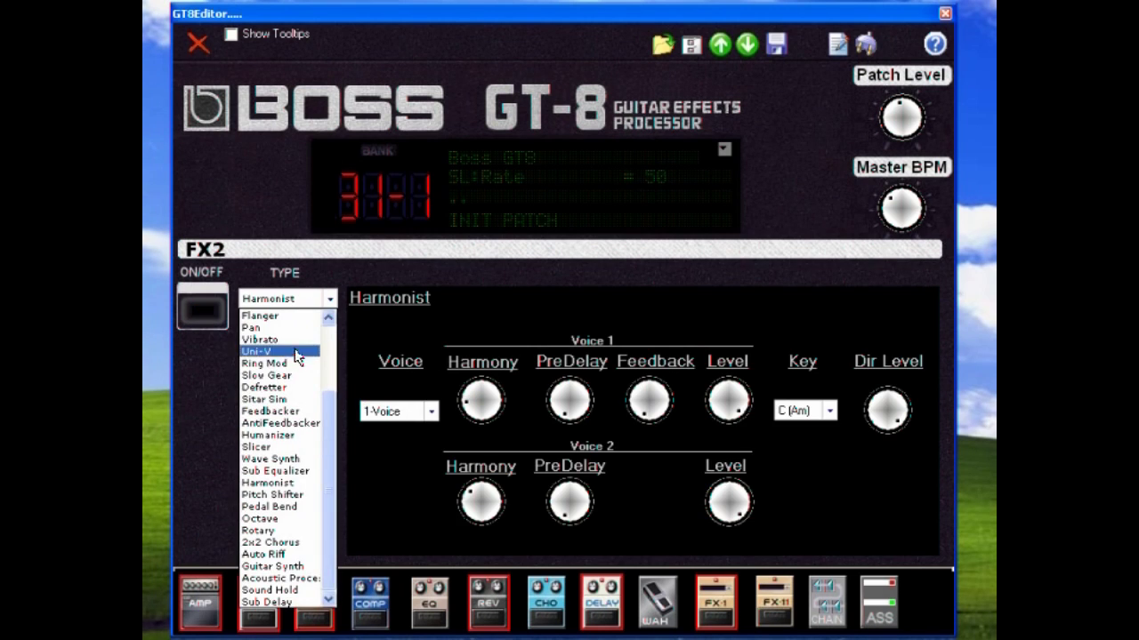
pyautogui.scroll(2, 272, 370)
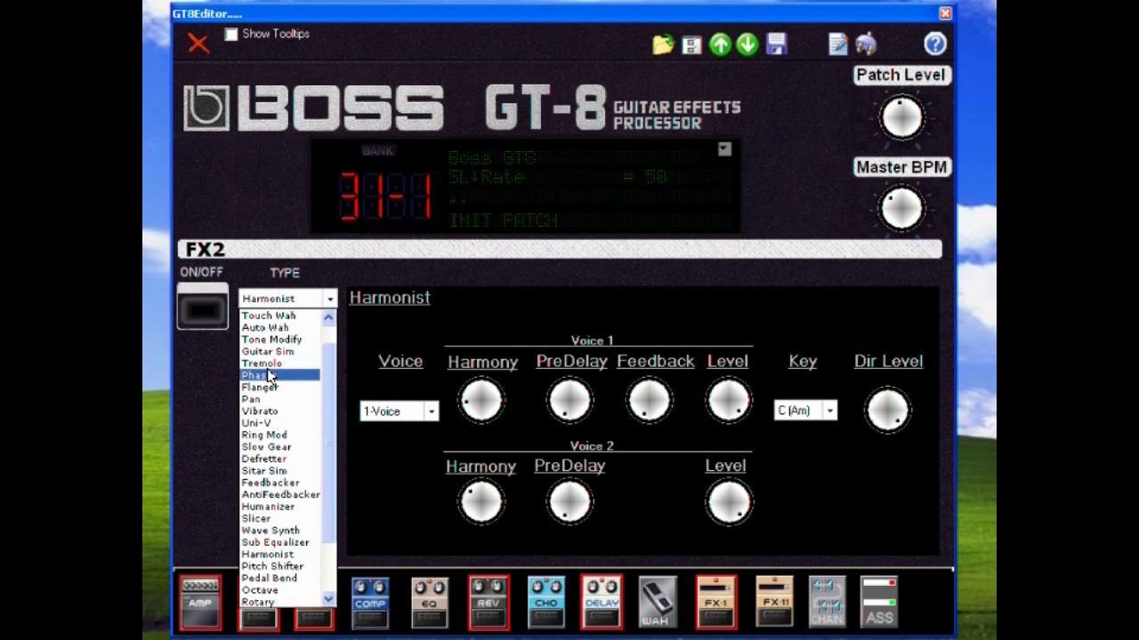
pyautogui.click(269, 376)
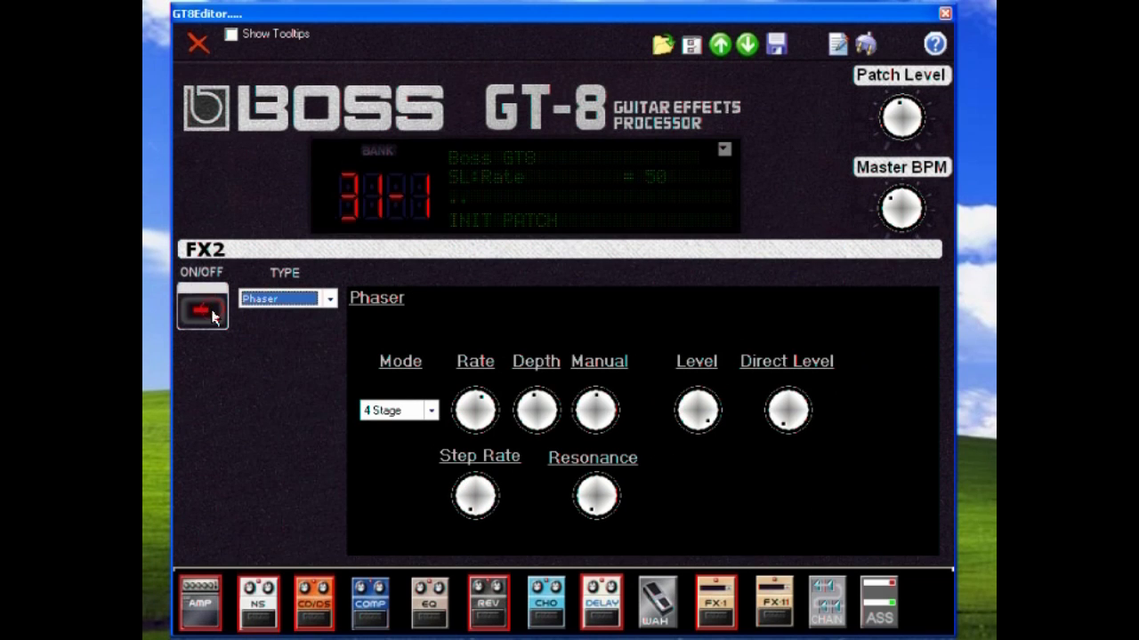
pyautogui.click(816, 609)
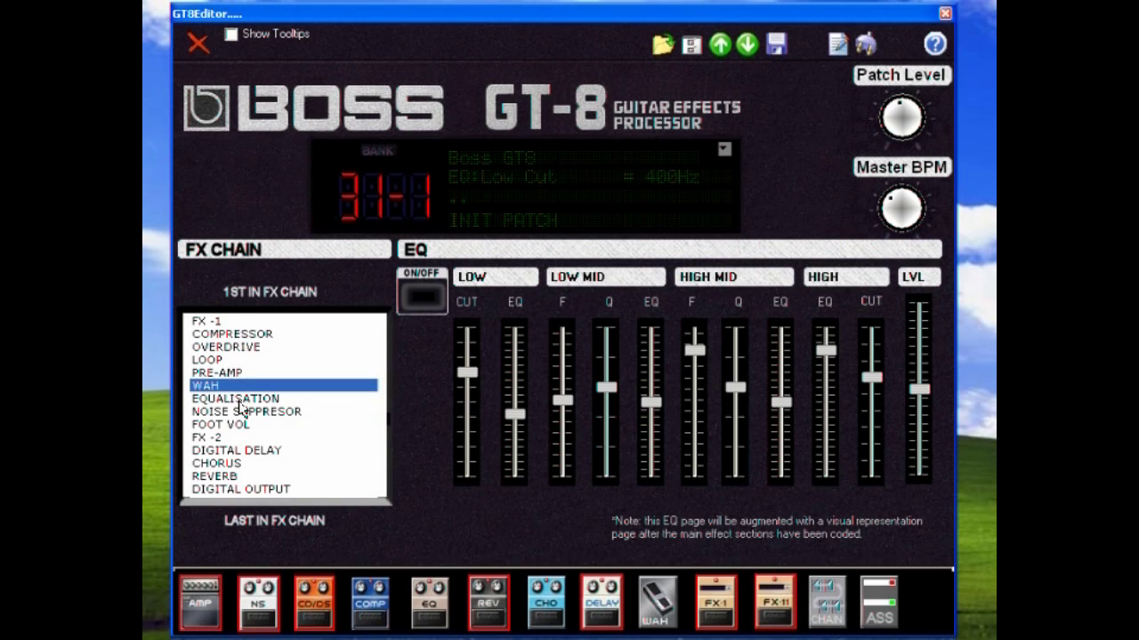
# - Move FX-2 ahead of FX-1 in the chain and set the Phaser Depth to 75 and Step Rate to 26
pyautogui.moveTo(247, 437); pyautogui.dragTo(298, 335)
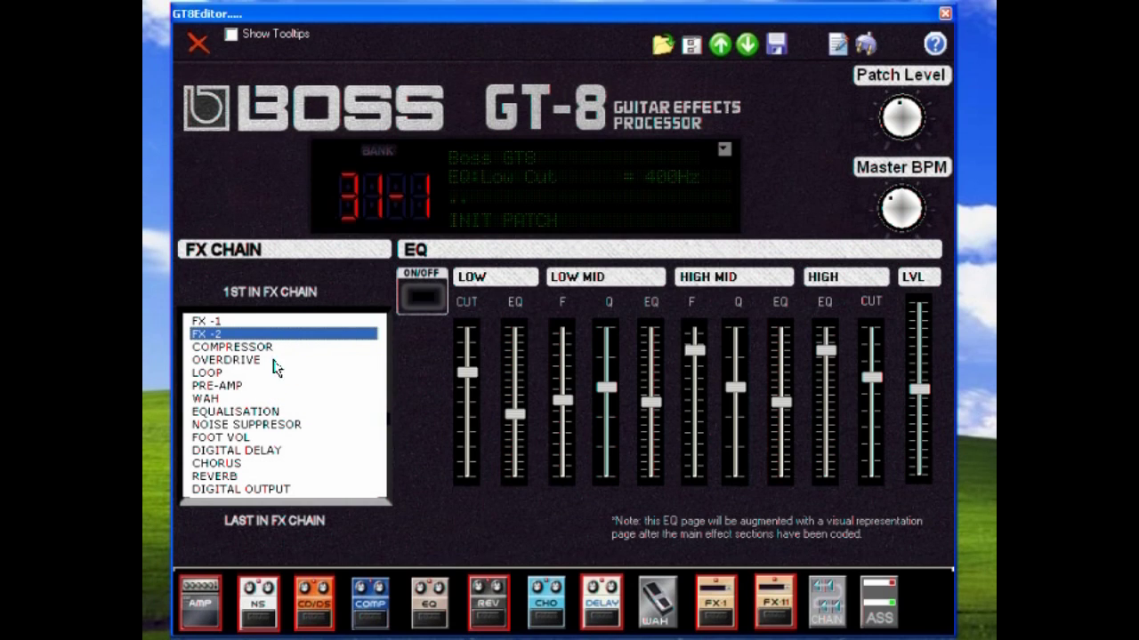
pyautogui.click(764, 616)
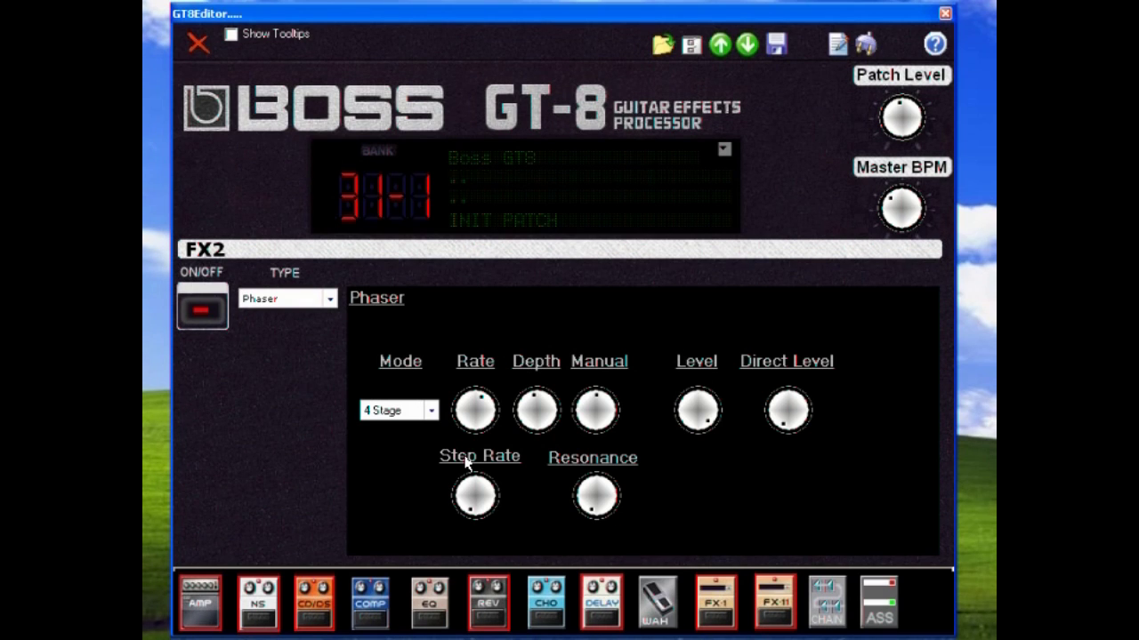
pyautogui.moveTo(537, 406); pyautogui.dragTo(553, 413)
pyautogui.moveTo(473, 496); pyautogui.dragTo(489, 529)
pyautogui.click(594, 511)
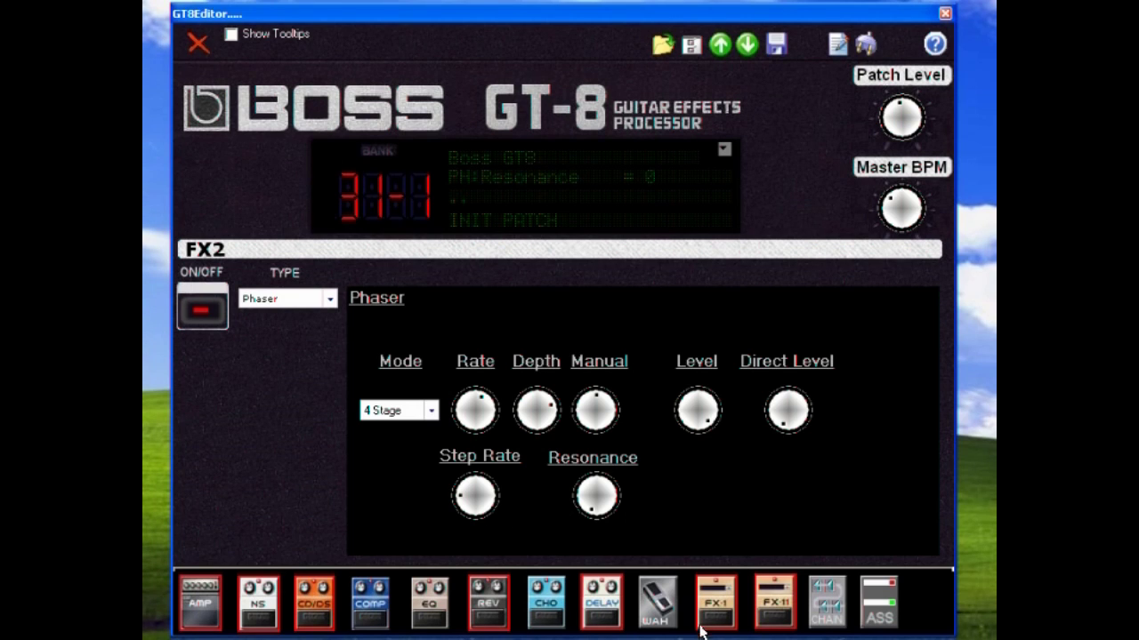
# - Recheck the FX chain order, then set the FX2 Phaser Resonance to 27
pyautogui.click(843, 605)
pyautogui.click(238, 335)
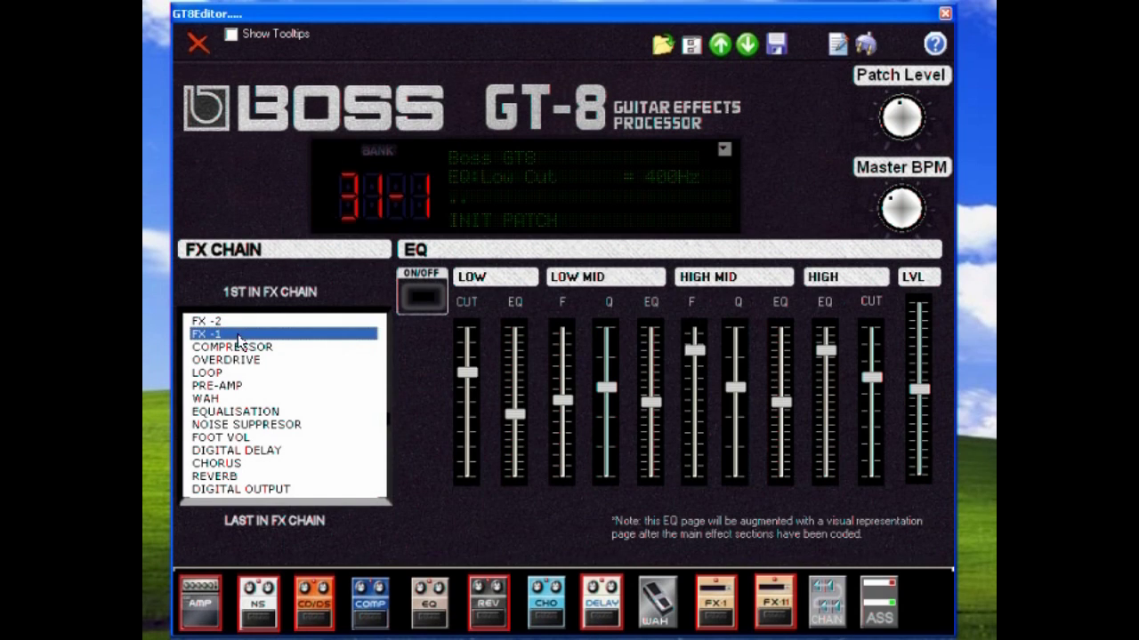
pyautogui.click(759, 615)
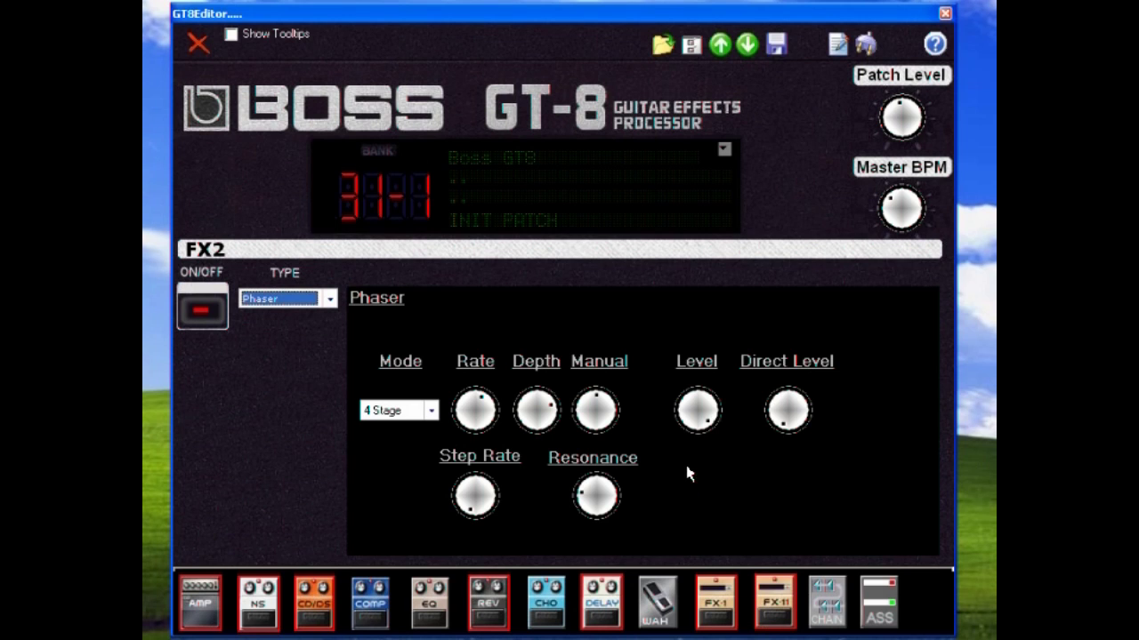
pyautogui.click(409, 418)
# - Finish the Phaser Resonance at 27 and rename the patch from INIT PATCH to 'My own patch'
pyautogui.click(596, 495)
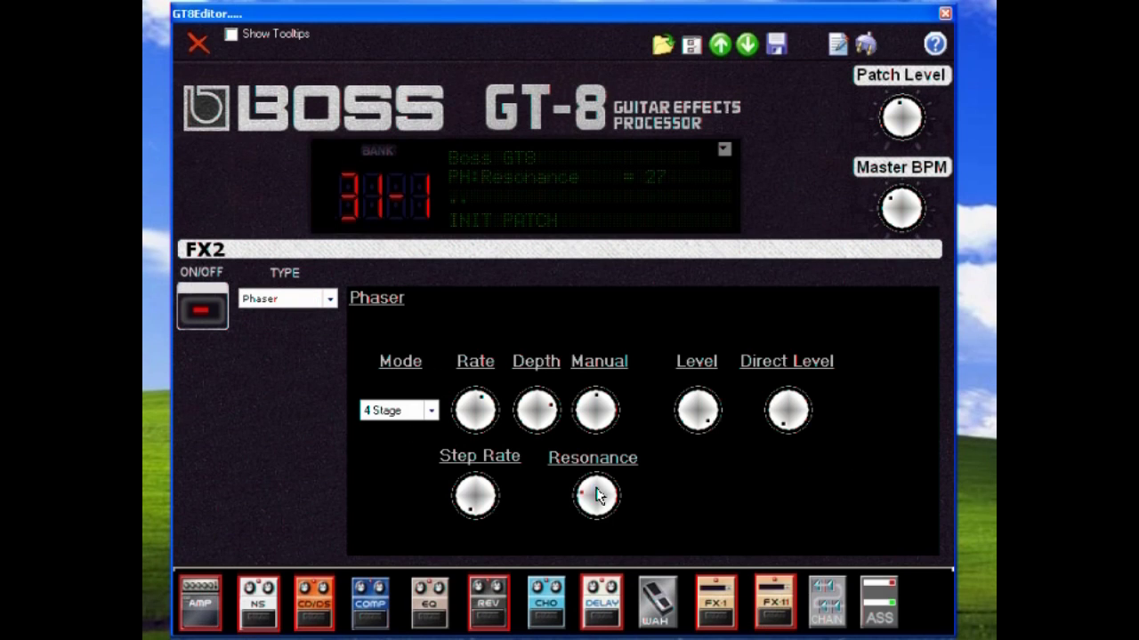
pyautogui.click(542, 226)
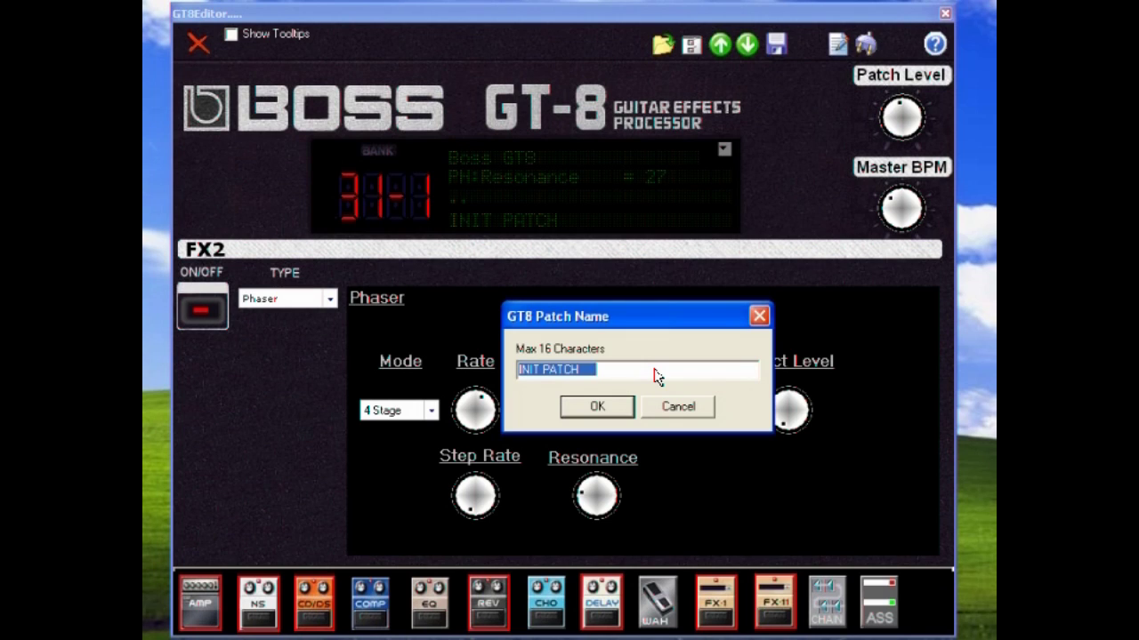
pyautogui.write('My c')
pyautogui.write('wn patch')
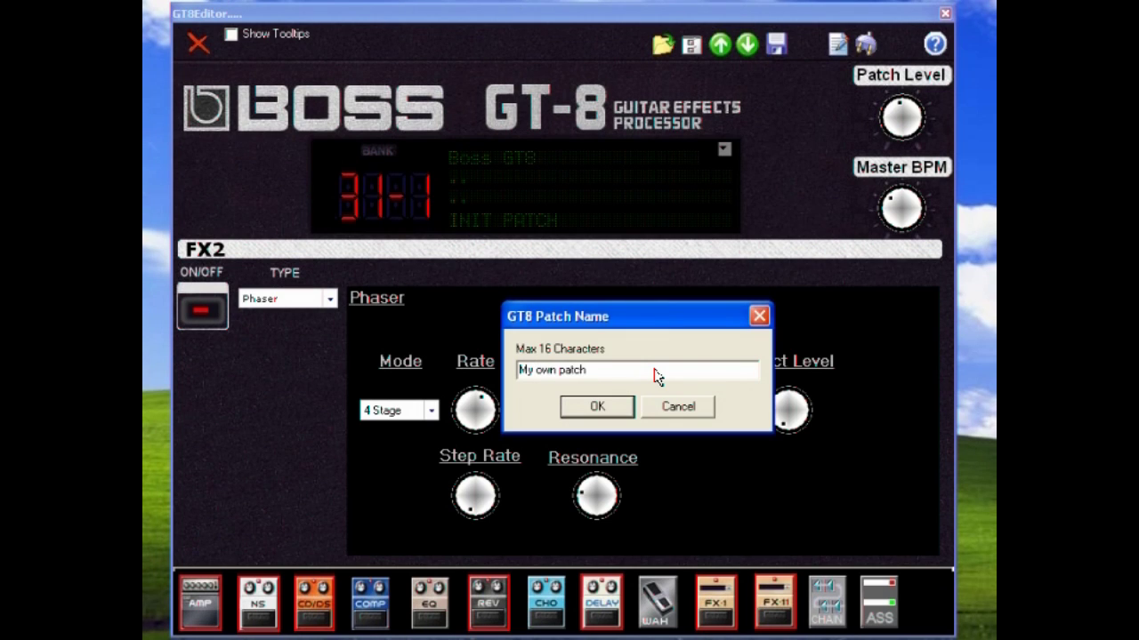
pyautogui.press('Return')
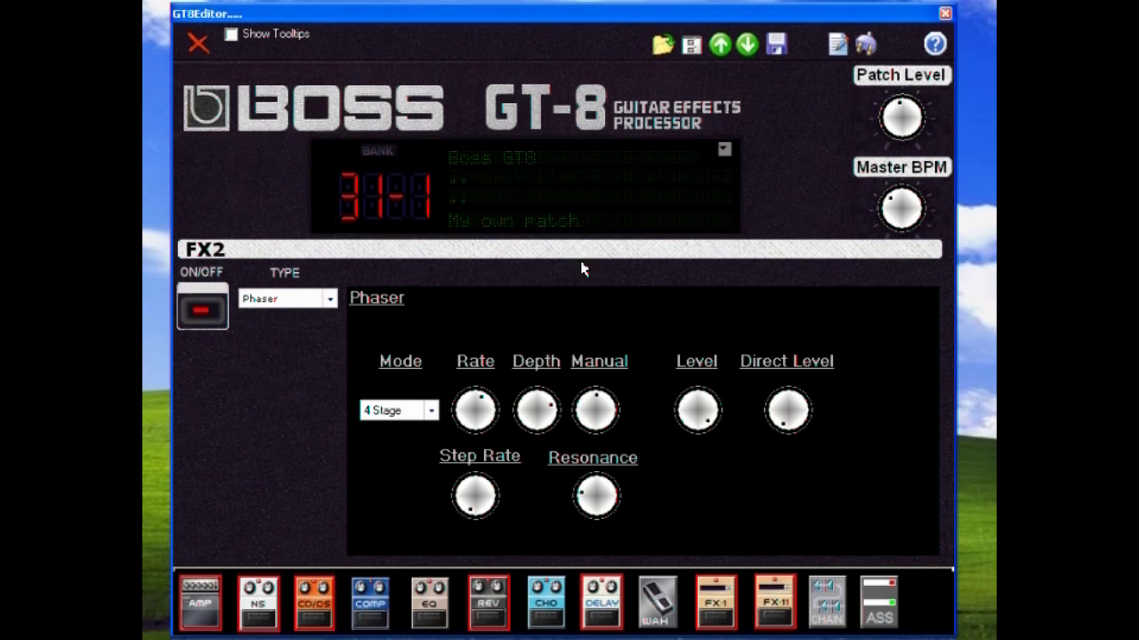
# - Show the amp channel page and save the patch to My Documents as the SysEx file 'My own patch'
pyautogui.click(197, 623)
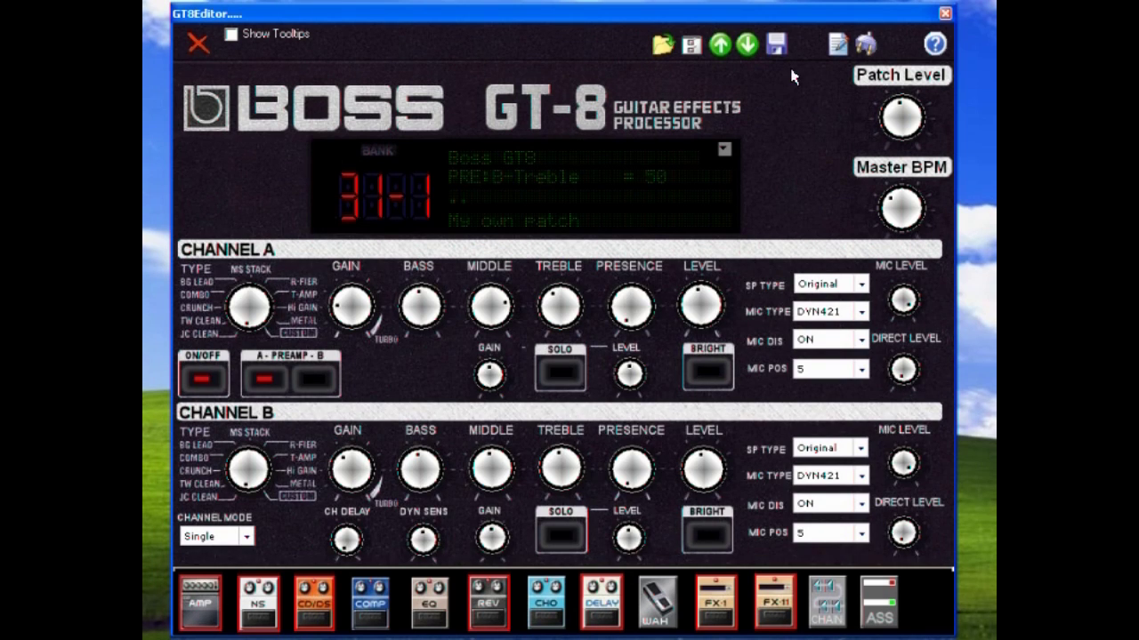
pyautogui.click(776, 44)
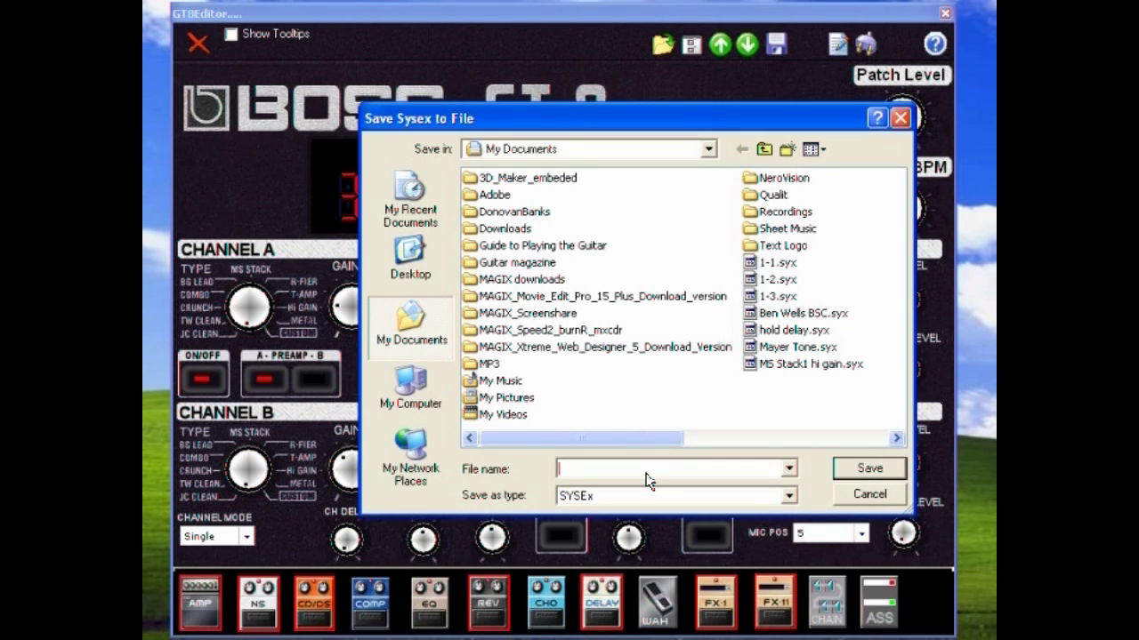
pyautogui.write('My own patch')
pyautogui.click(869, 472)
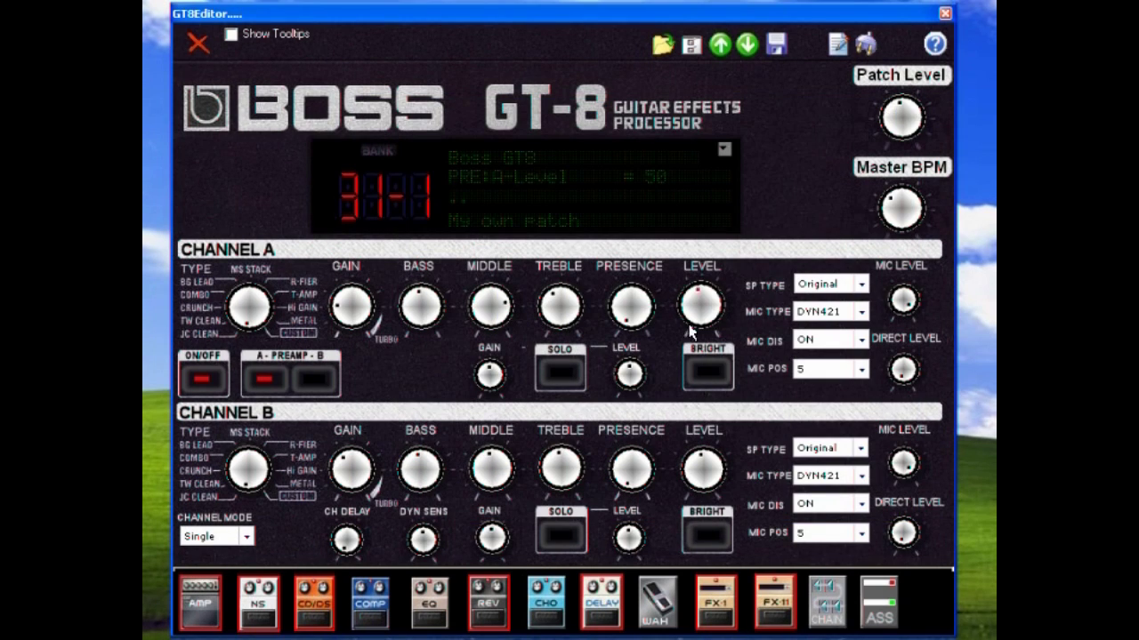
# - Load a saved .syx patch from My Documents, then replace it with the Mayer Tone.syx patch
pyautogui.click(664, 46)
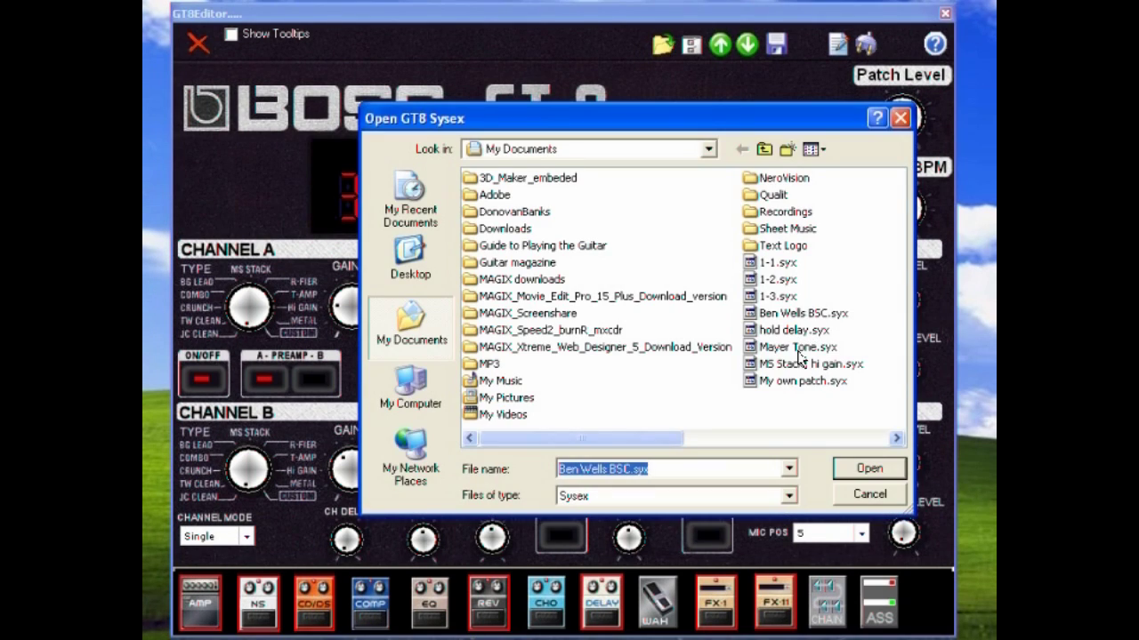
pyautogui.click(792, 316)
pyautogui.doubleClick(803, 351)
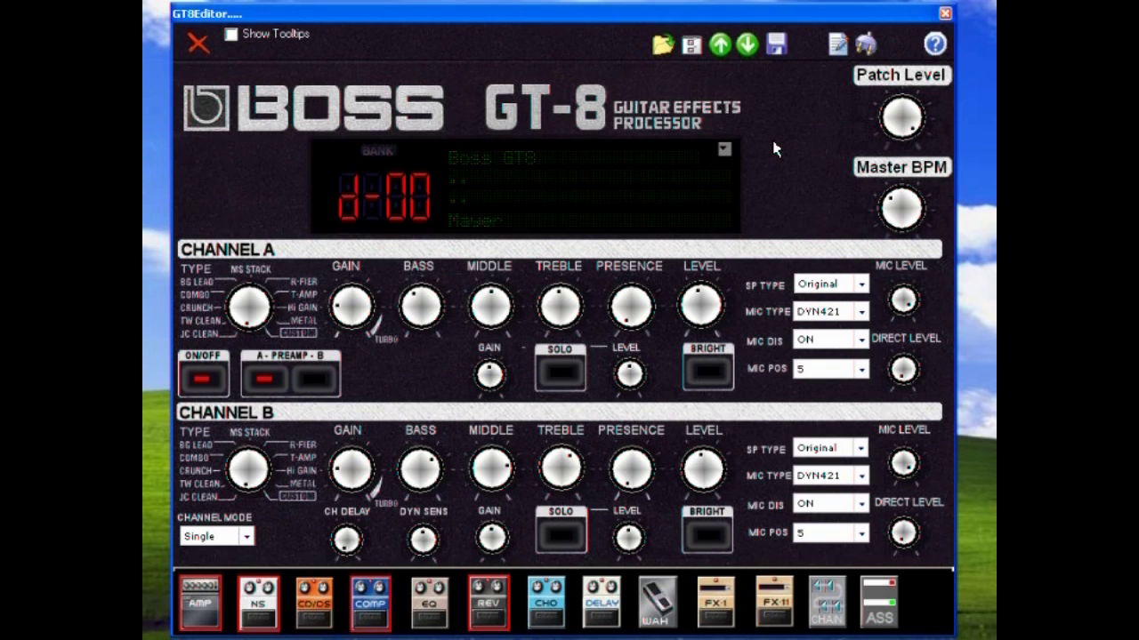
pyautogui.click(662, 44)
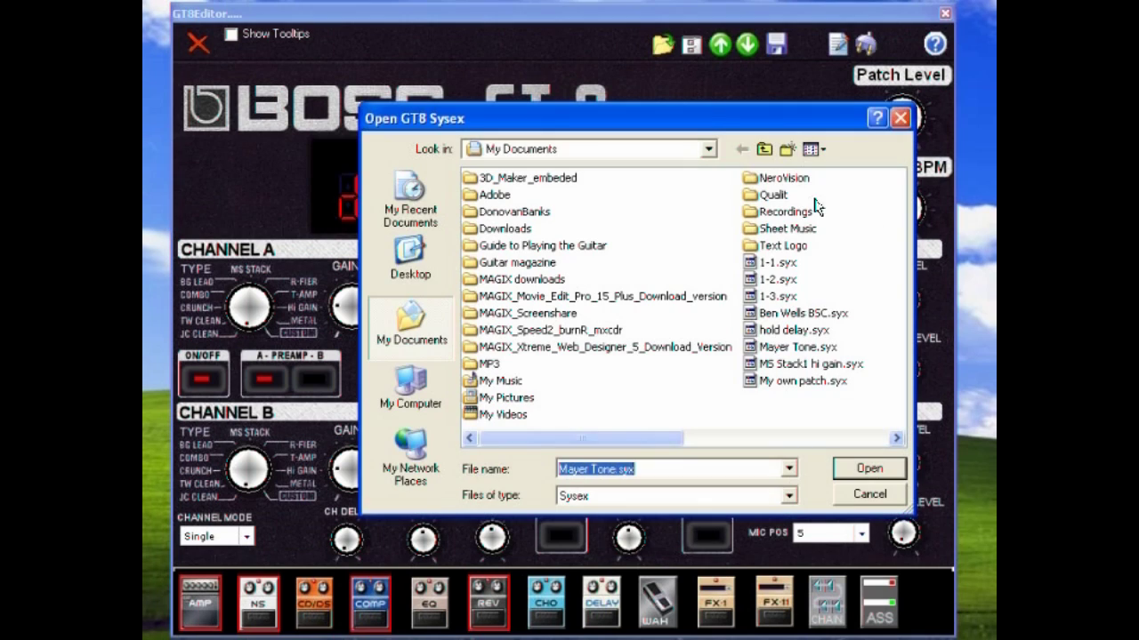
pyautogui.doubleClick(801, 329)
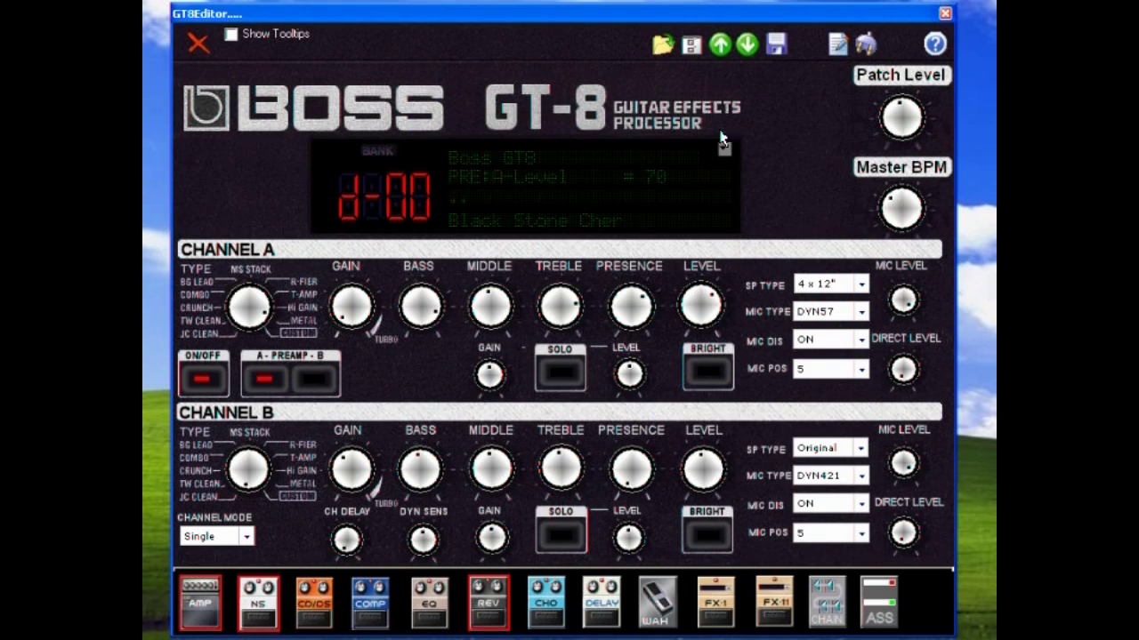